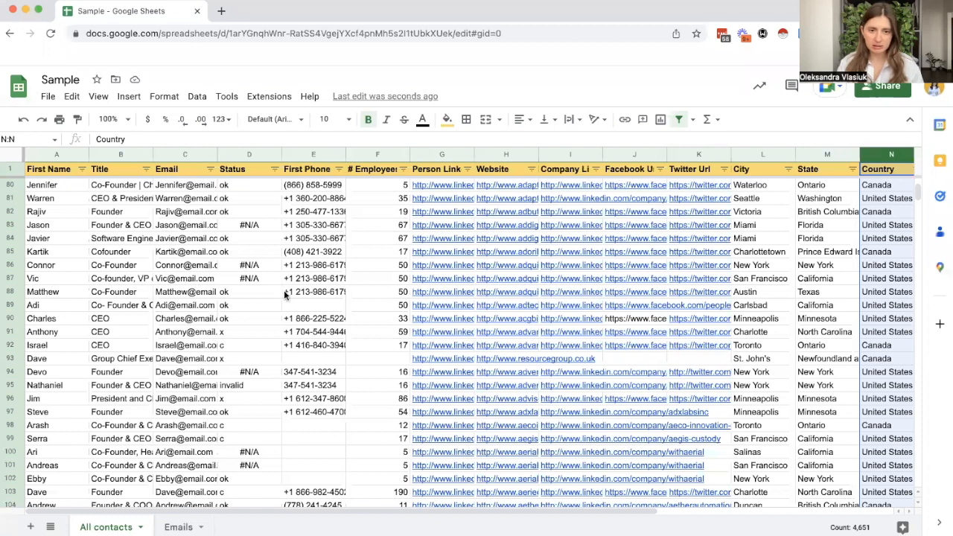
left_click(823, 335)
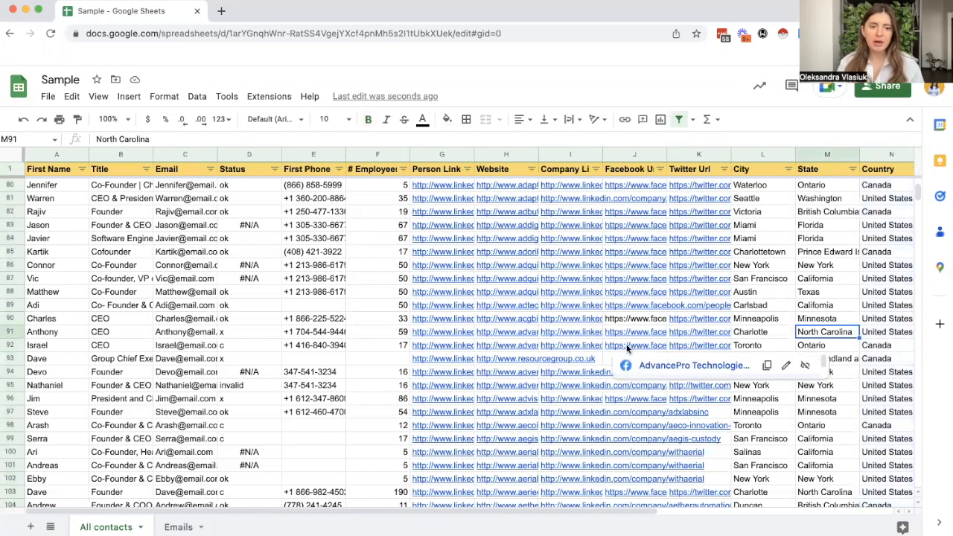
mouse_move(158, 352)
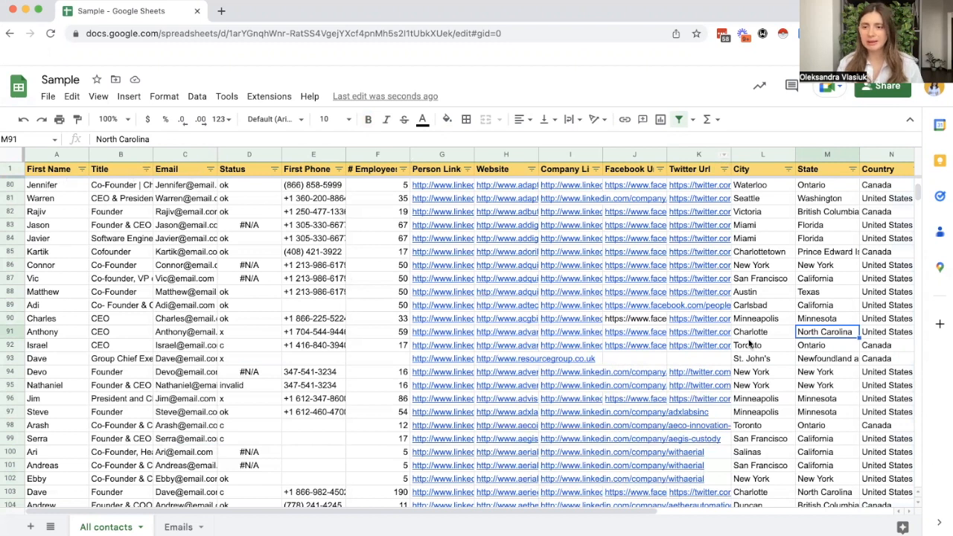
mouse_move(464, 339)
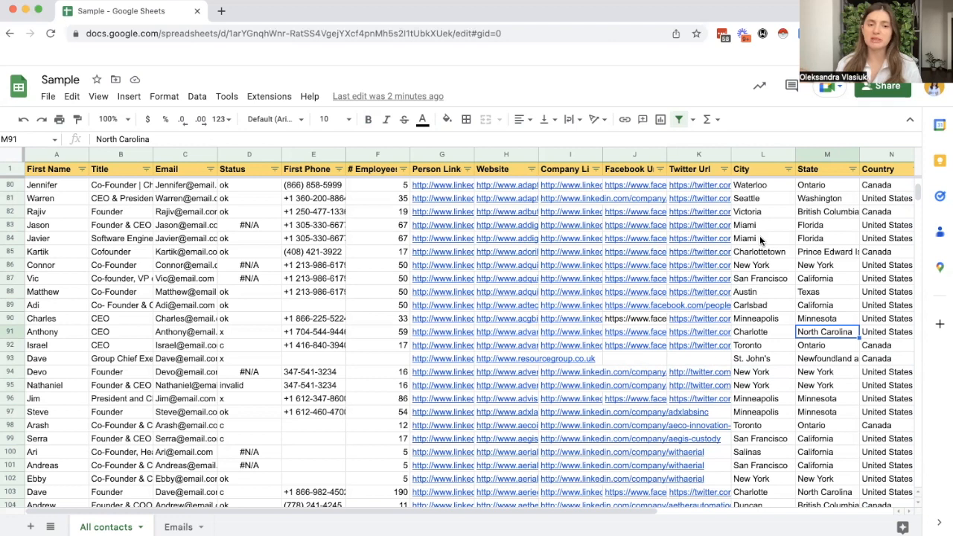
Step: Select the First Name column to check how many entries it contains
left_click(57, 154)
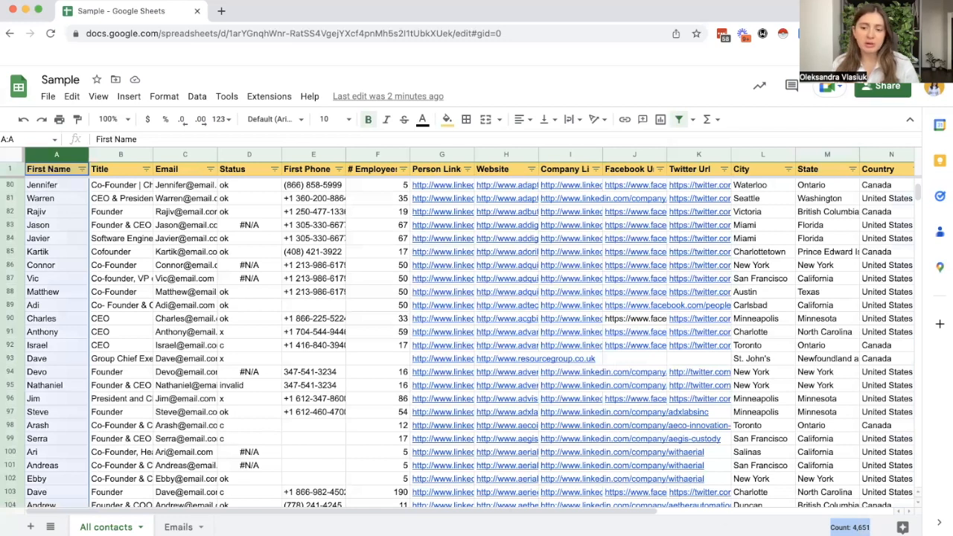
mouse_move(602, 389)
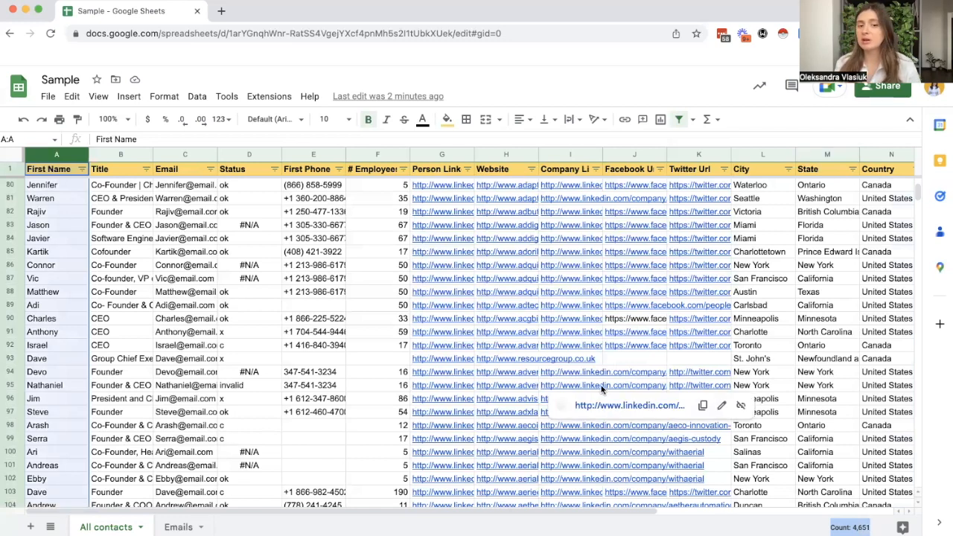
Step: Examine the contact rows for missing email addresses, selecting the blank Email cells in rows 46 to 54
mouse_move(918, 195)
left_mouse_down()
mouse_move(935, 501)
mouse_move(918, 188)
left_mouse_up()
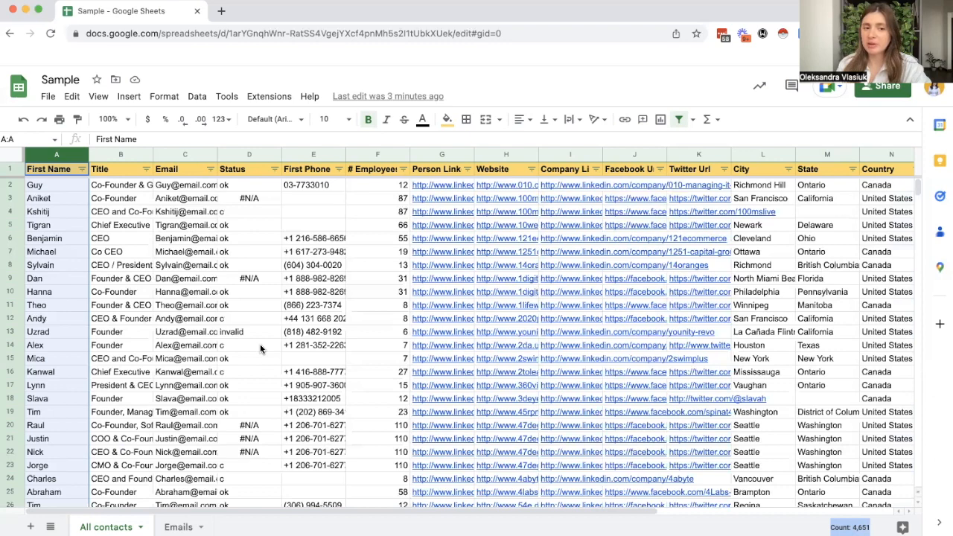
scroll(261, 348, "down", 5)
scroll(182, 321, "down", 5)
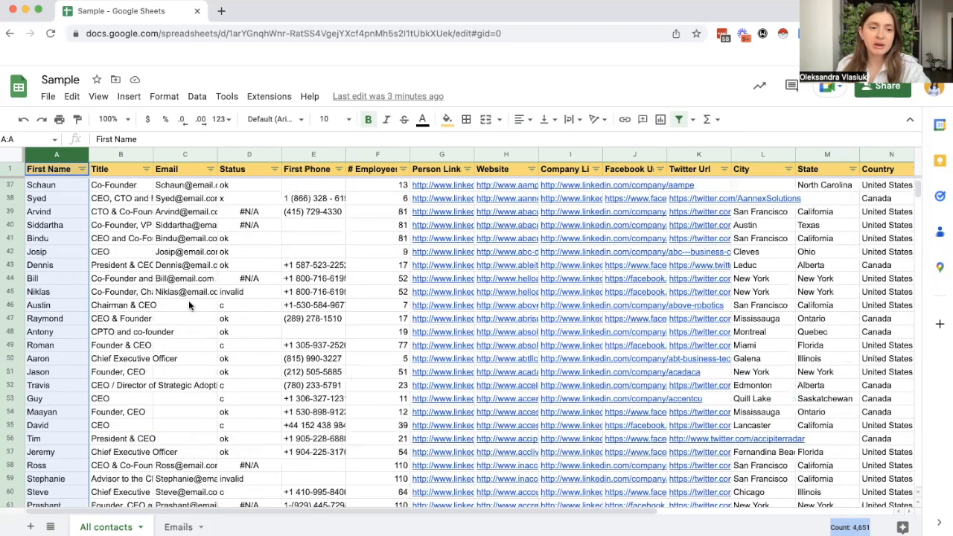
left_click(190, 331)
scroll(183, 317, "down", 1)
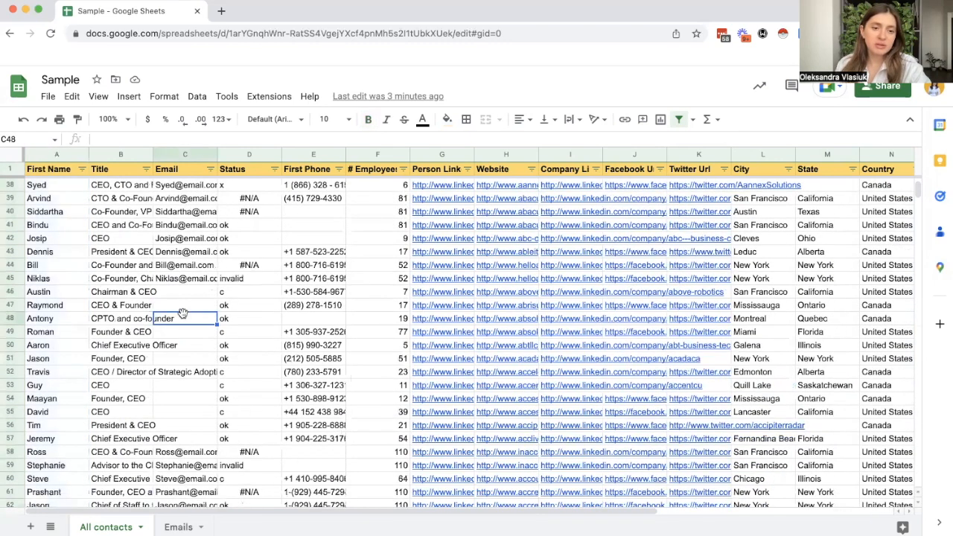
left_click_drag(187, 296, 192, 402)
scroll(186, 395, "down", 3)
scroll(185, 384, "up", 8)
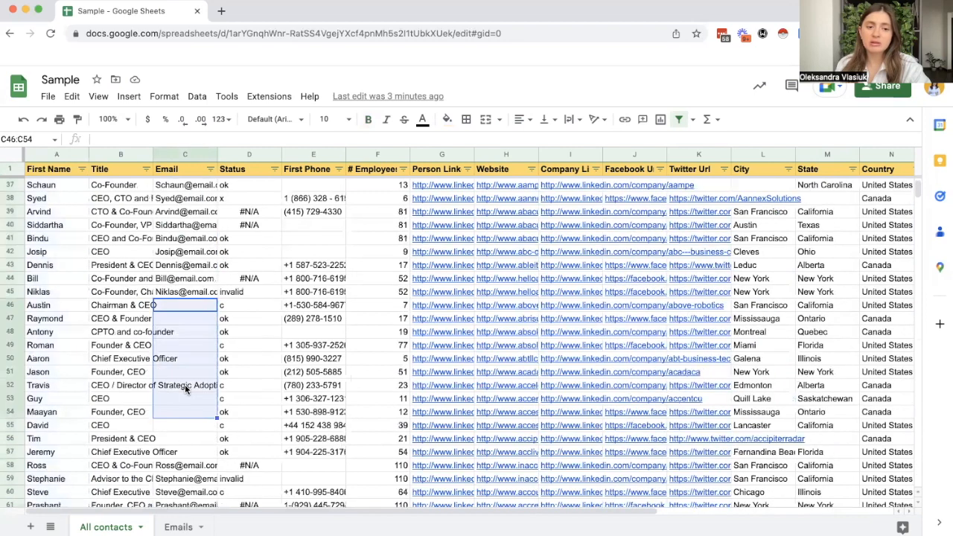
scroll(186, 388, "up", 5)
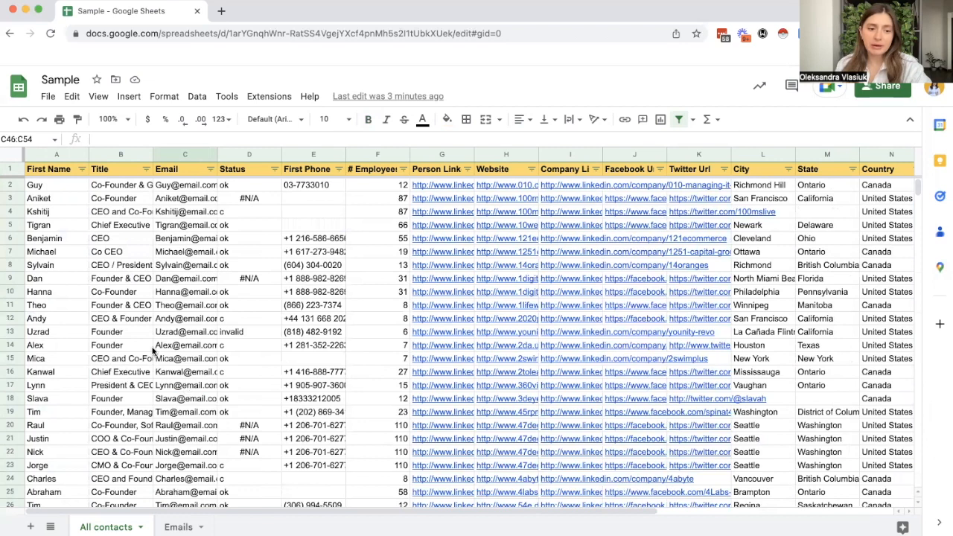
mouse_move(158, 344)
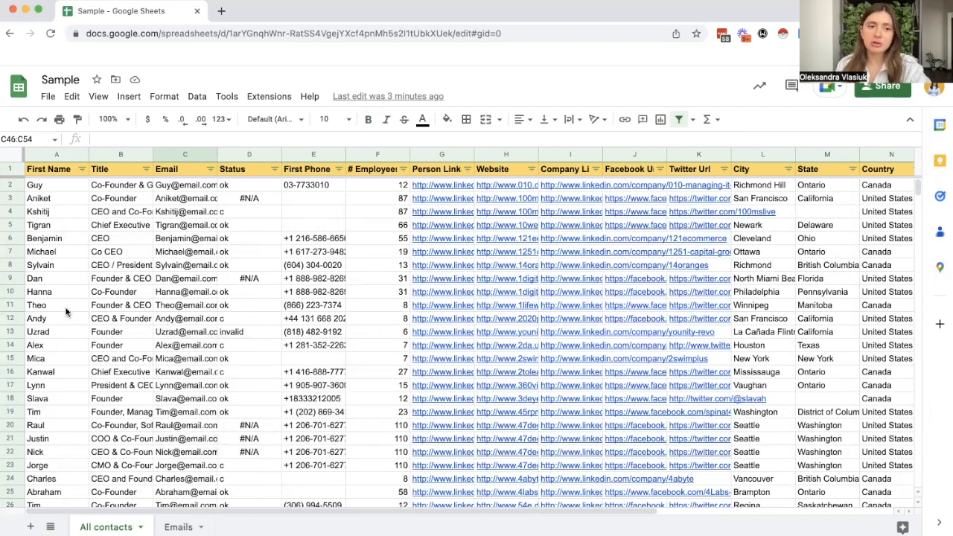
Step: Compare the entry counts of the Email, First Name and Title columns
left_click(183, 151)
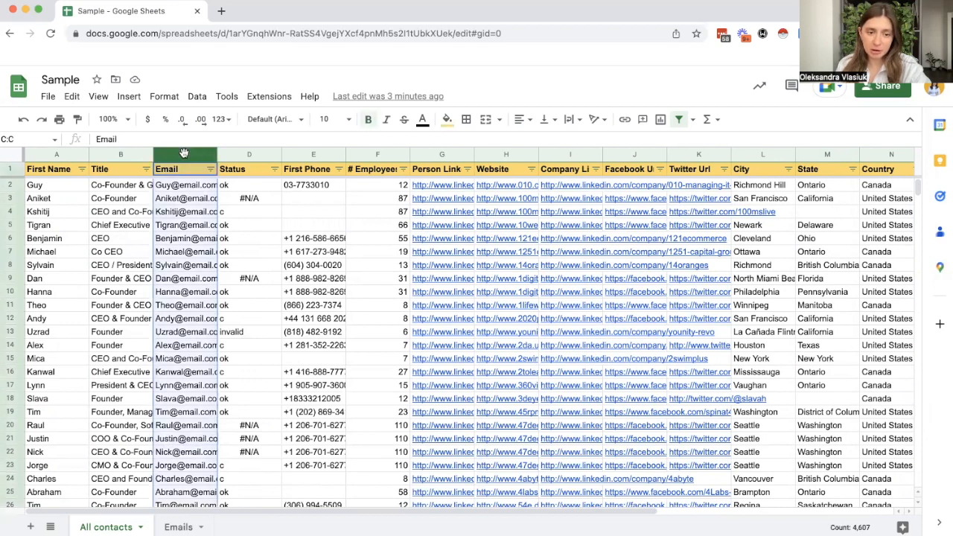
double_click(854, 527)
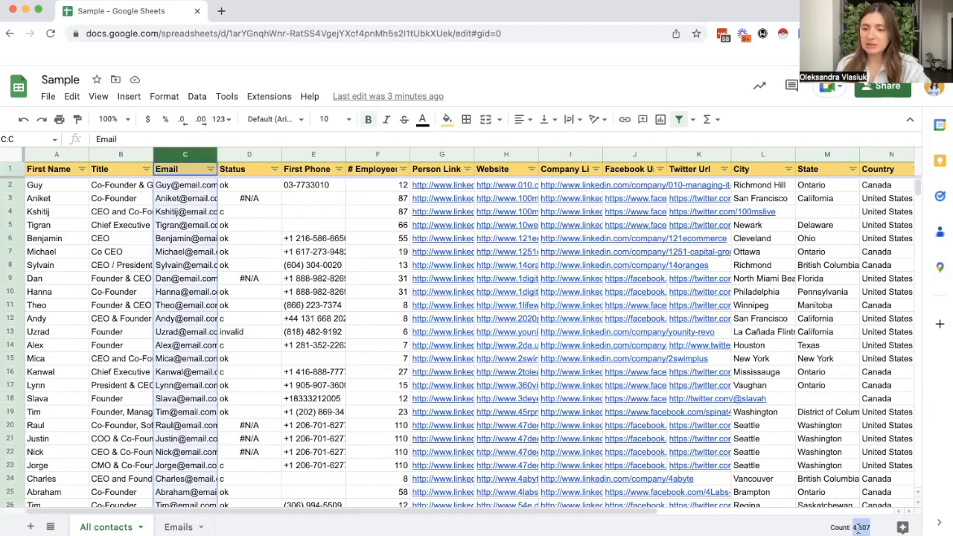
left_click(57, 154)
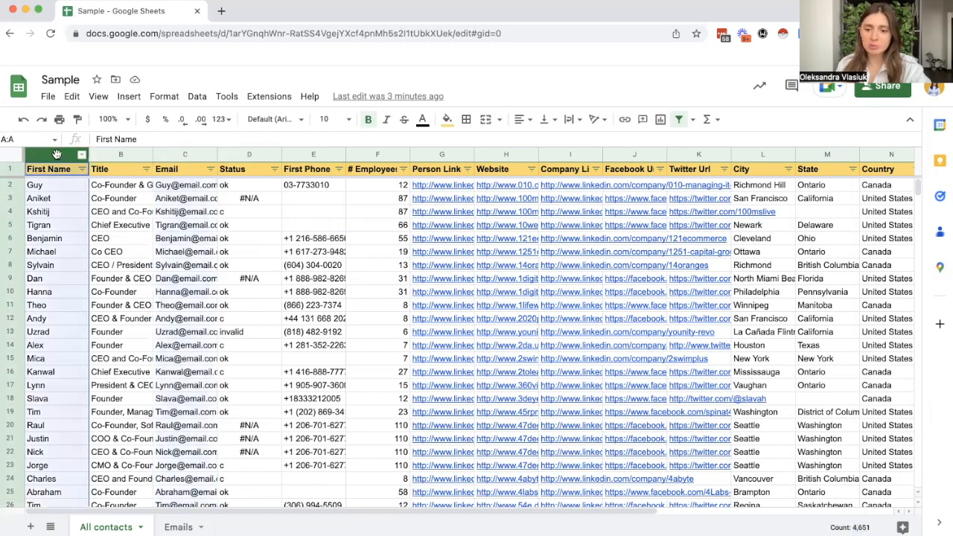
left_click(124, 153)
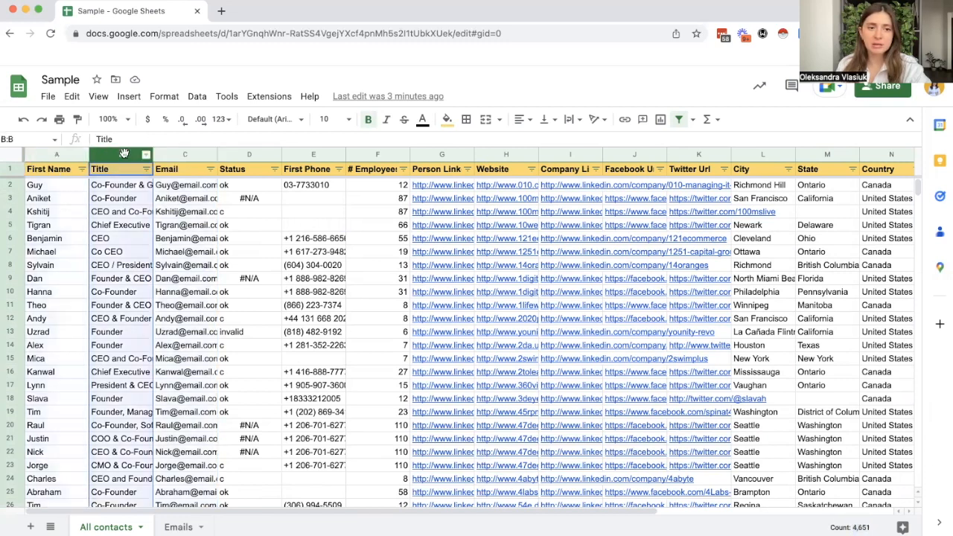
left_click(173, 154)
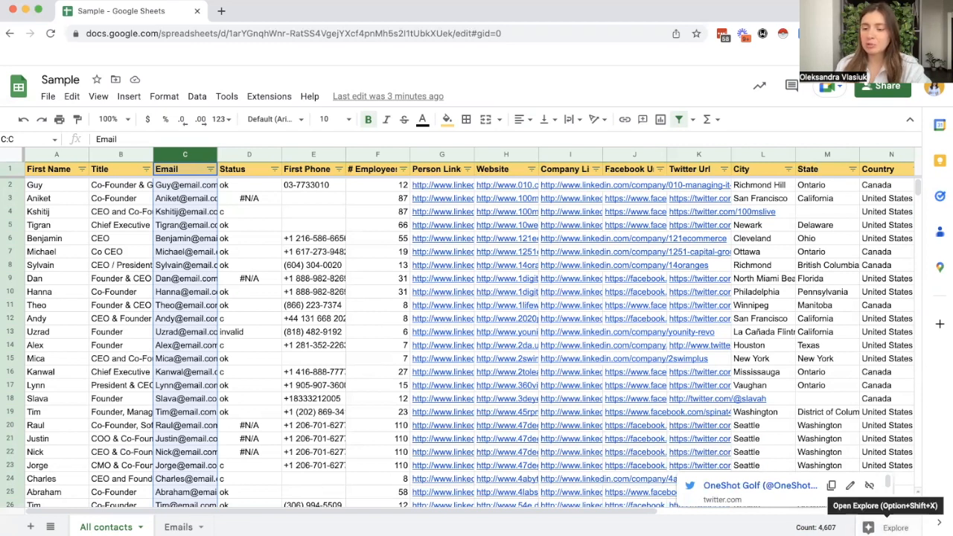
Step: Open the Explore insights and examine the pivot table and pie chart suggested for the Country column
left_click(890, 527)
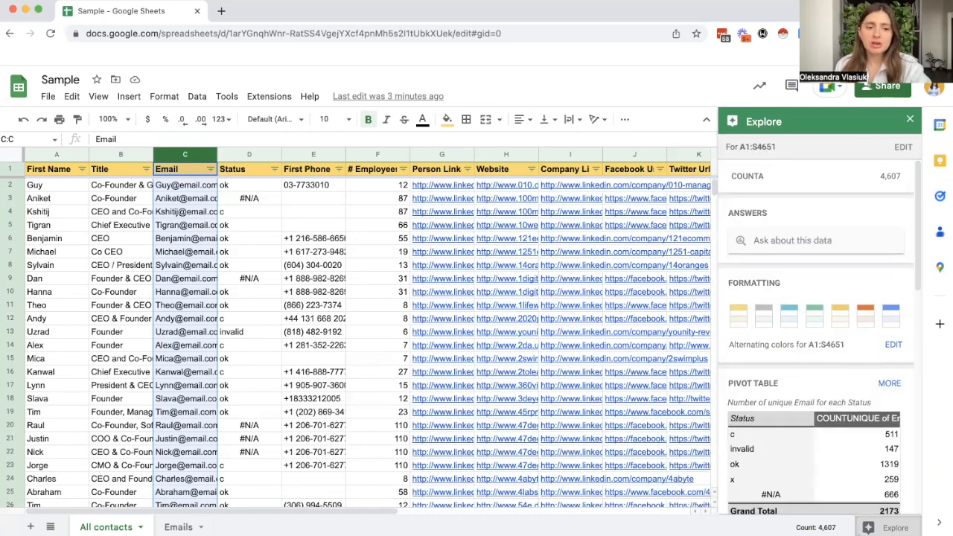
left_click_drag(268, 513, 4, 513)
left_click_drag(296, 501, 459, 500)
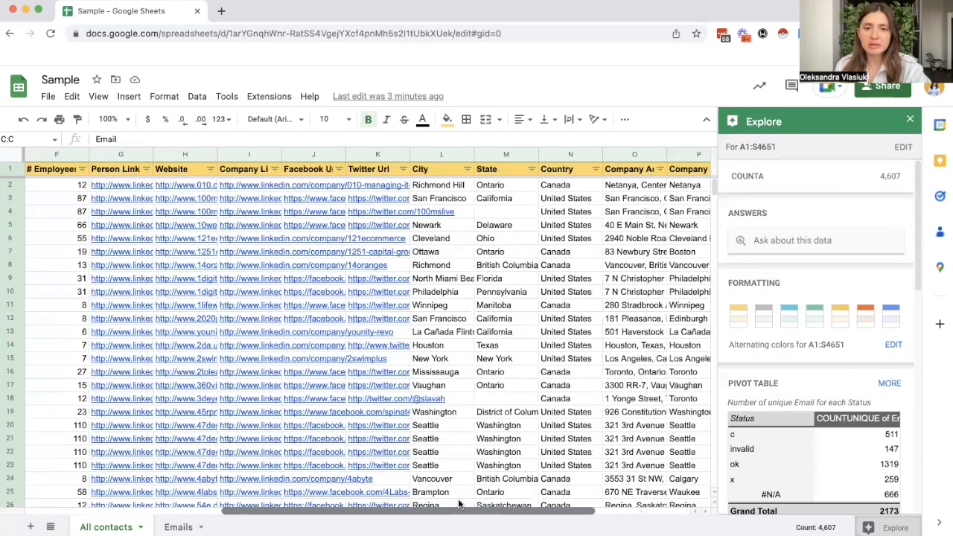
left_click(572, 154)
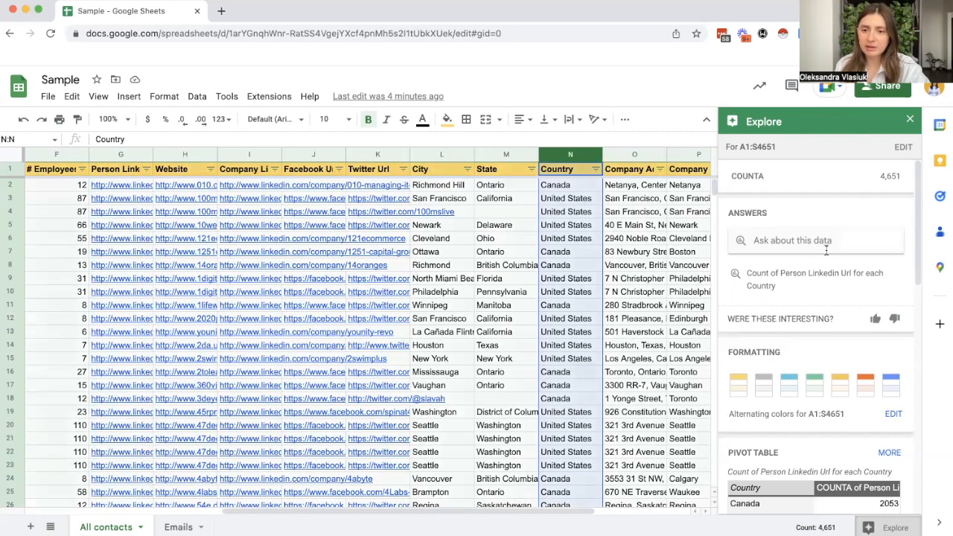
scroll(819, 251, "down", 3)
scroll(819, 252, "down", 1)
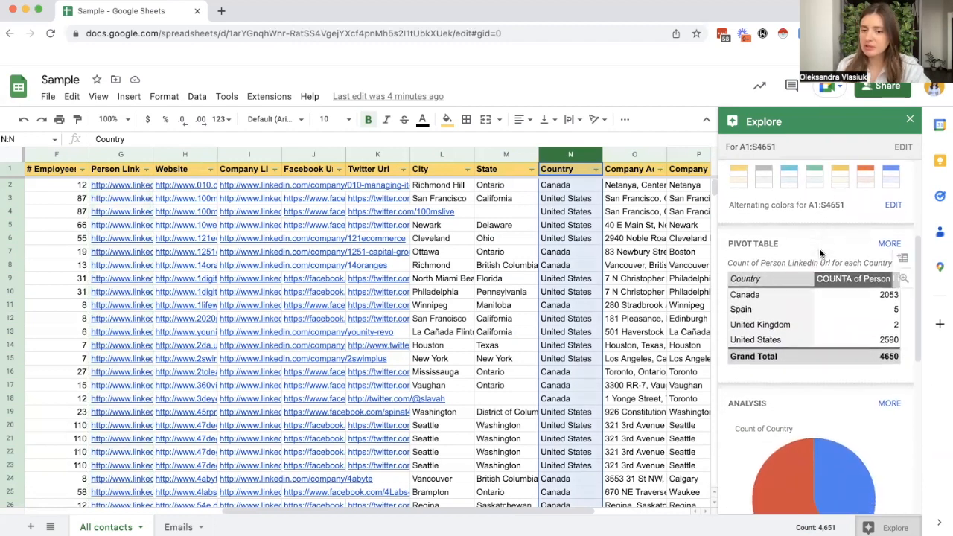
scroll(820, 253, "down", 2)
scroll(828, 375, "down", 1)
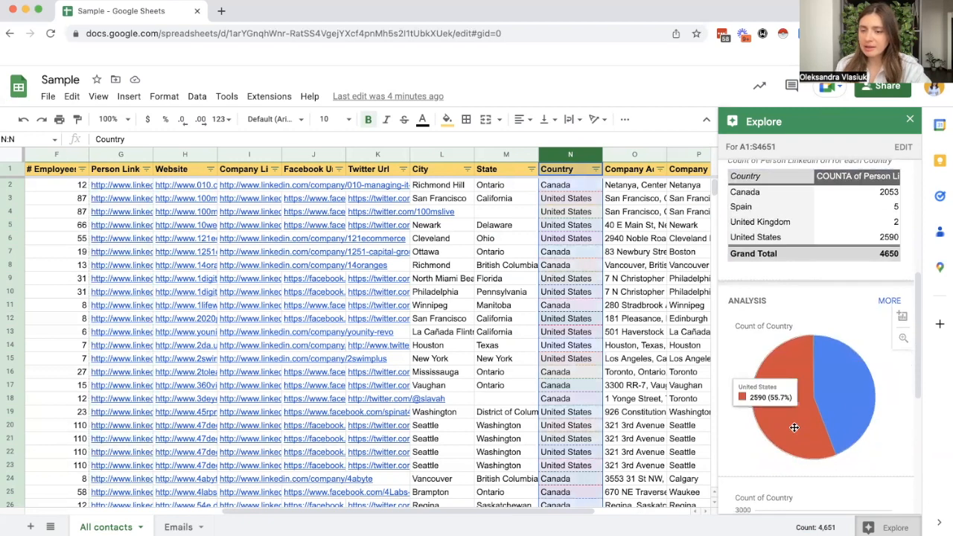
mouse_move(802, 422)
scroll(875, 406, "up", 1)
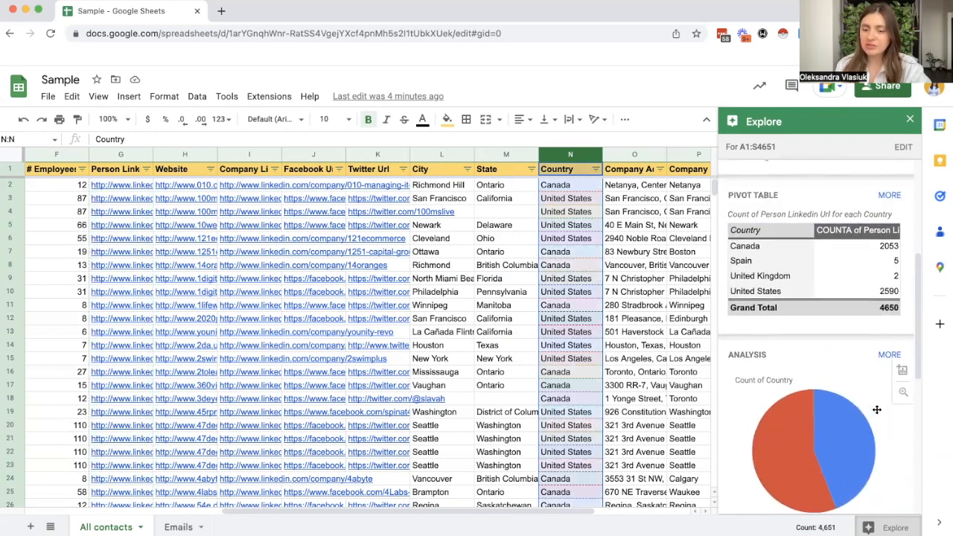
scroll(835, 330, "down", 1)
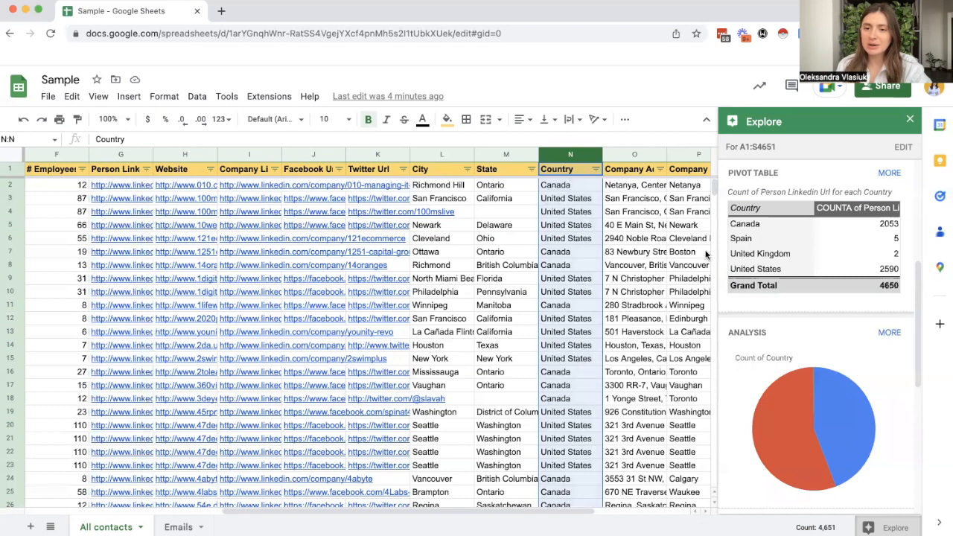
Step: View the additional pivot table suggestions for the Country column and return to the Explore overview
left_click(888, 174)
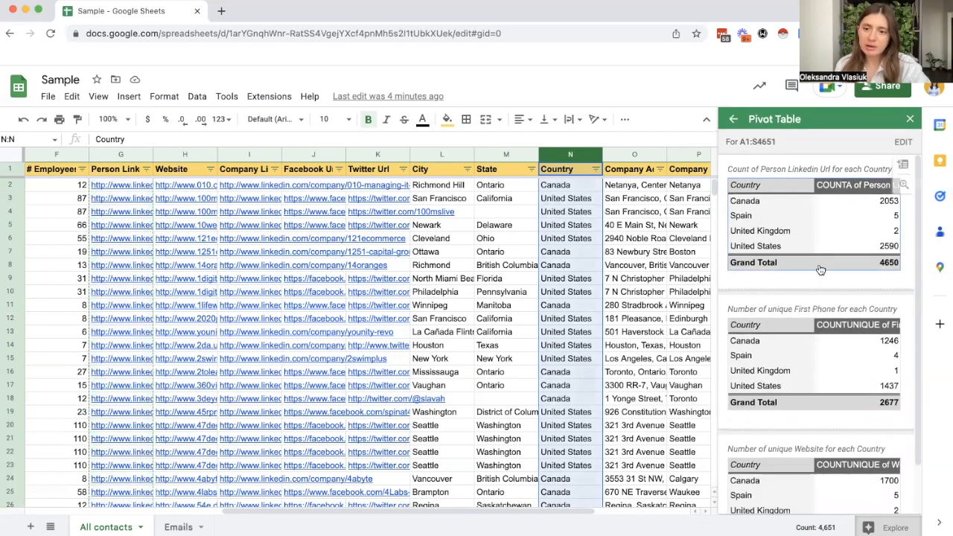
scroll(843, 258, "down", 1)
scroll(844, 341, "up", 1)
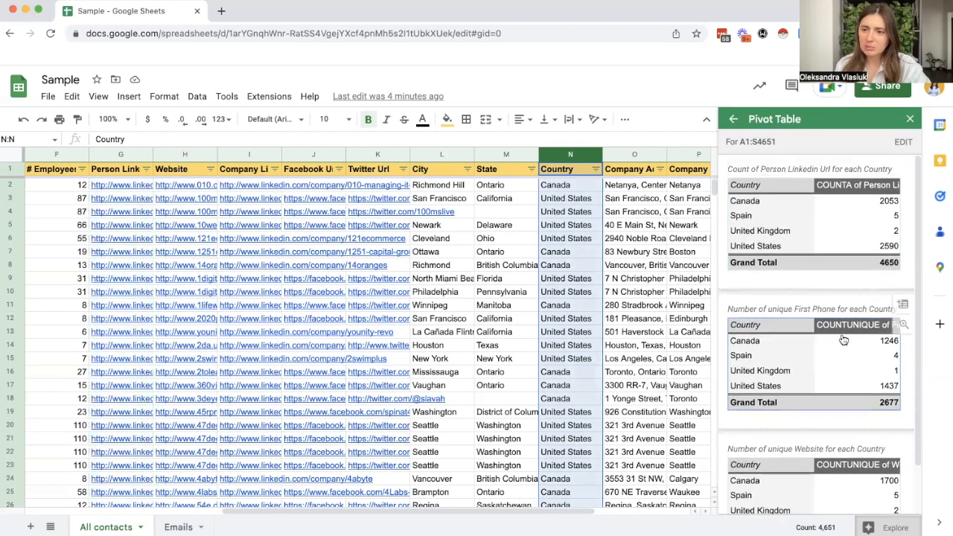
left_click(733, 119)
Step: Review the Country count charts in the Explore analysis and close Explore
scroll(834, 350, "down", 5)
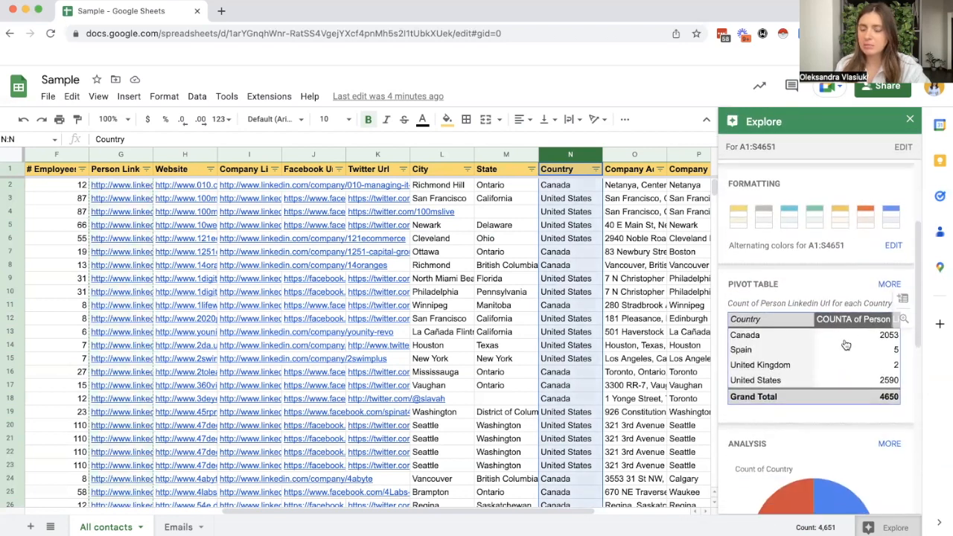
scroll(847, 339, "down", 2)
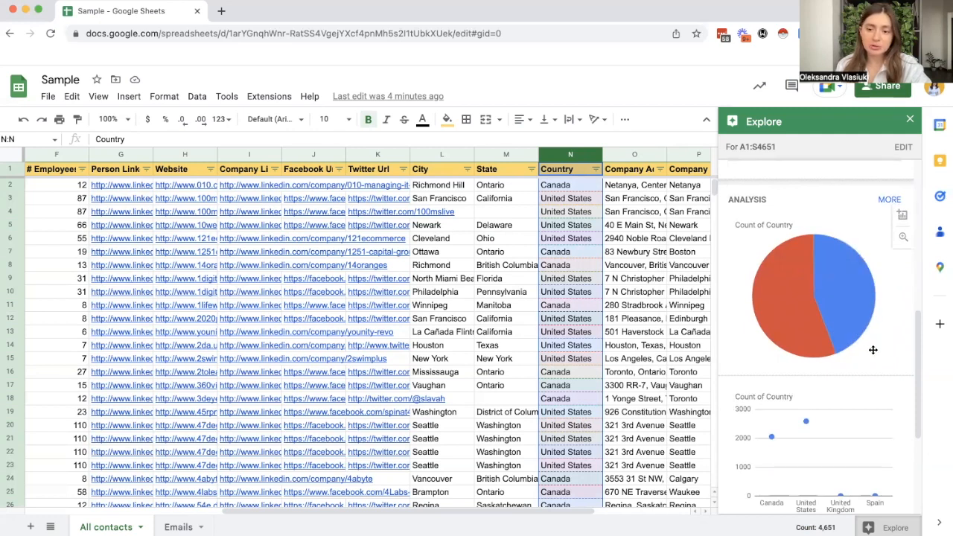
scroll(841, 320, "down", 1)
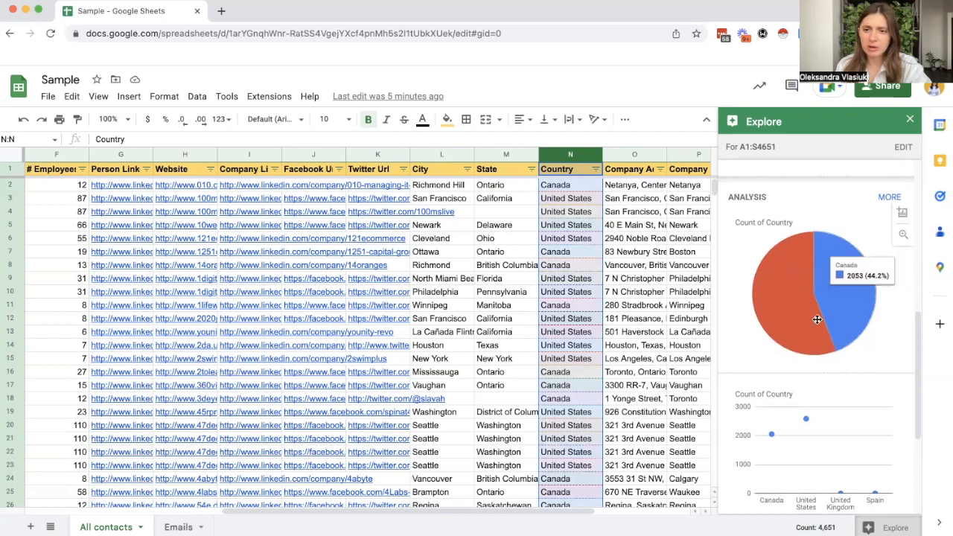
scroll(817, 320, "up", 6)
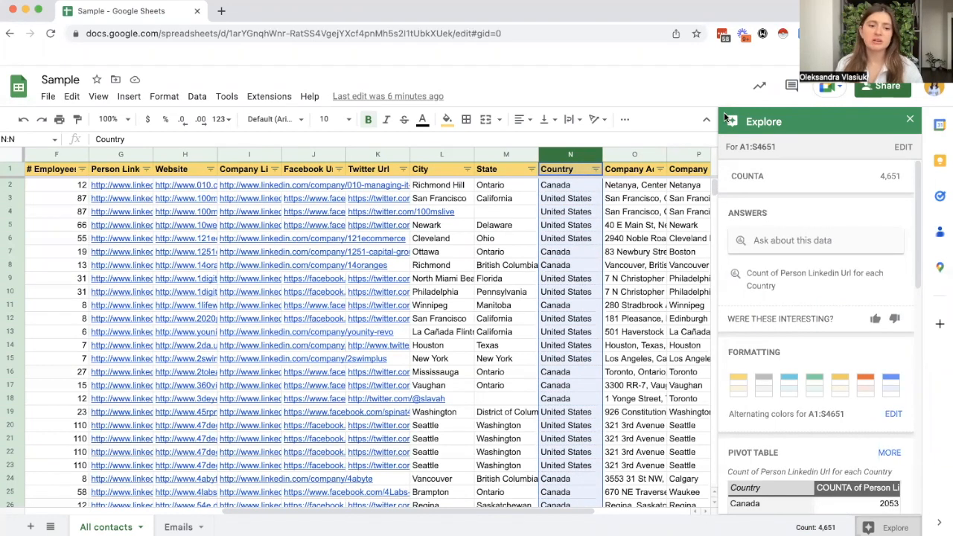
left_click(910, 121)
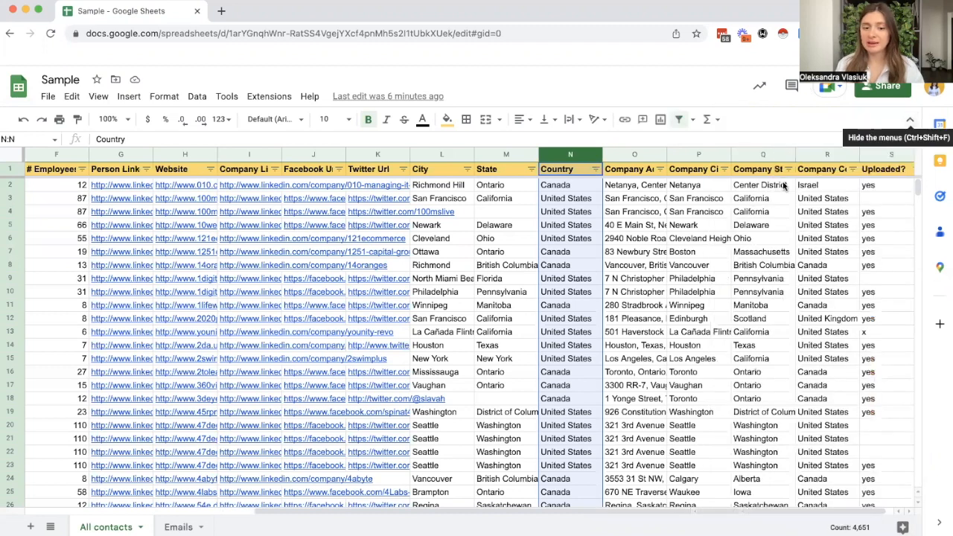
key("super+Tab")
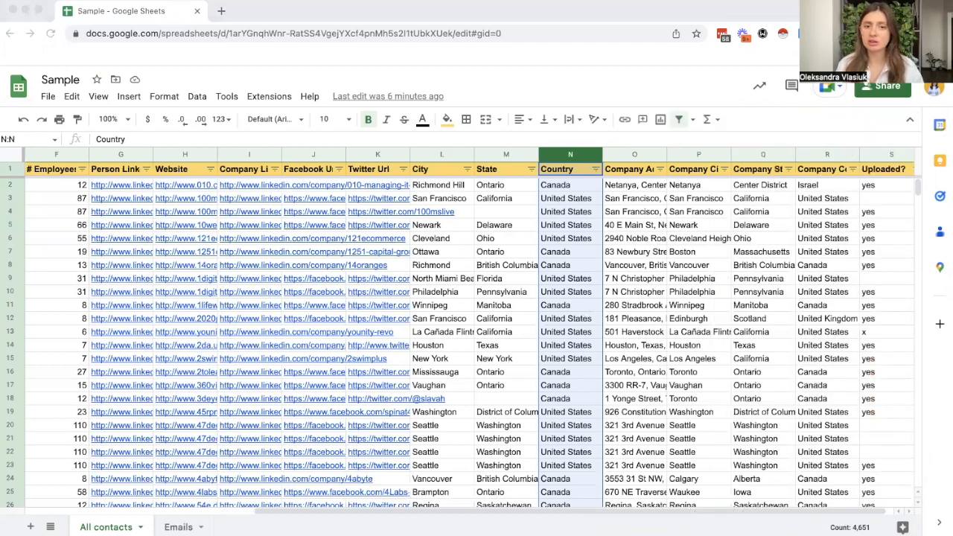
key("super+Tab")
Step: Open the data cleanup suggestions for the All contacts sheet
left_click_drag(512, 512, 213, 515)
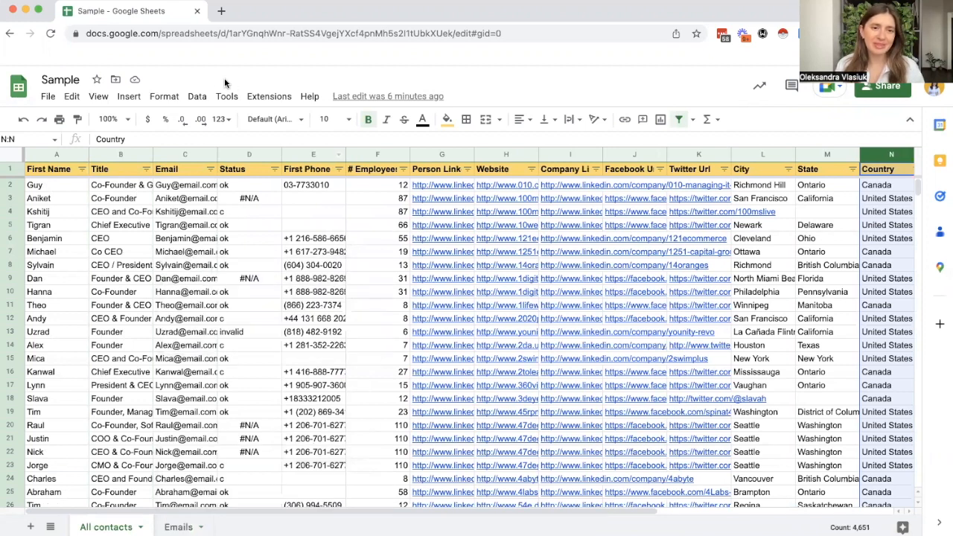
left_click(196, 97)
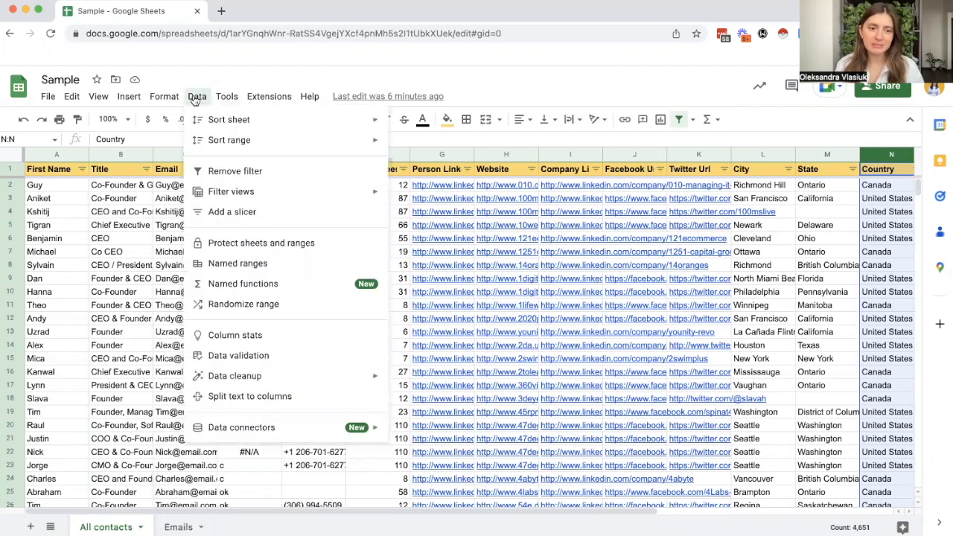
mouse_move(257, 380)
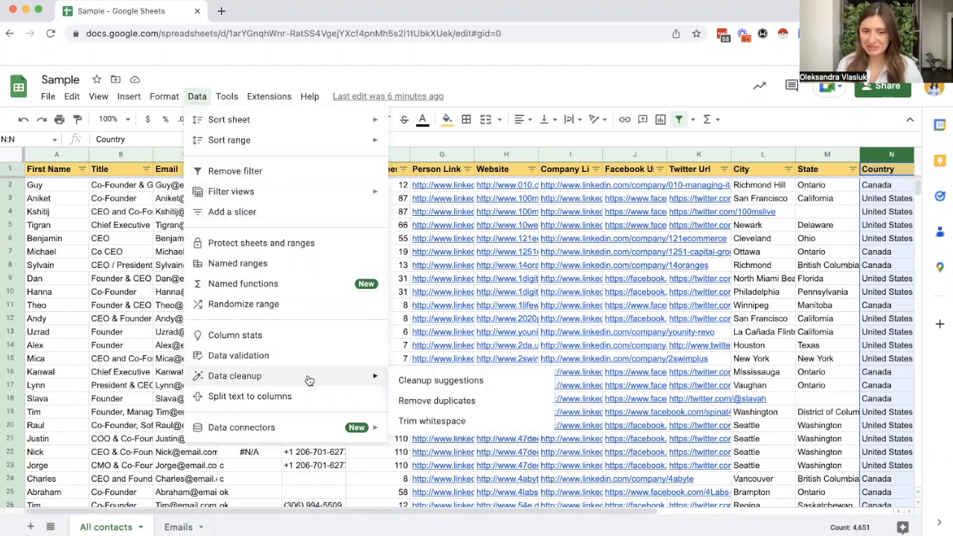
left_click(442, 382)
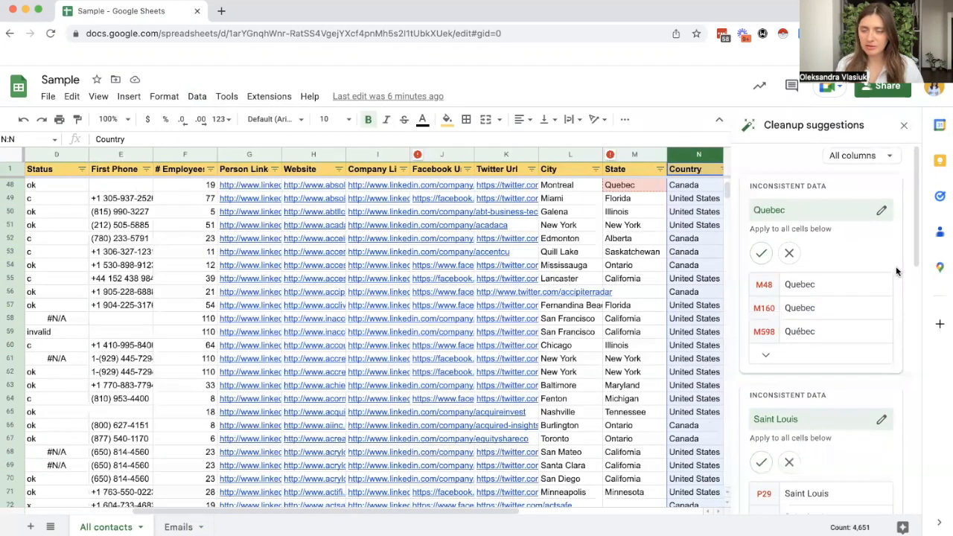
Step: Close the cleanup suggestions, open Remove duplicates for the All contacts sheet, and expand its range to A:S
left_click(904, 128)
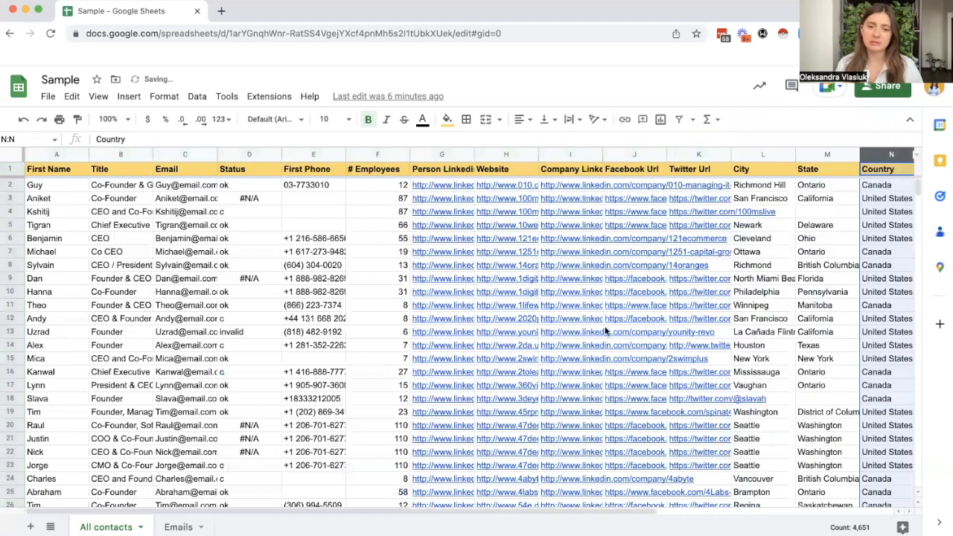
left_click(197, 96)
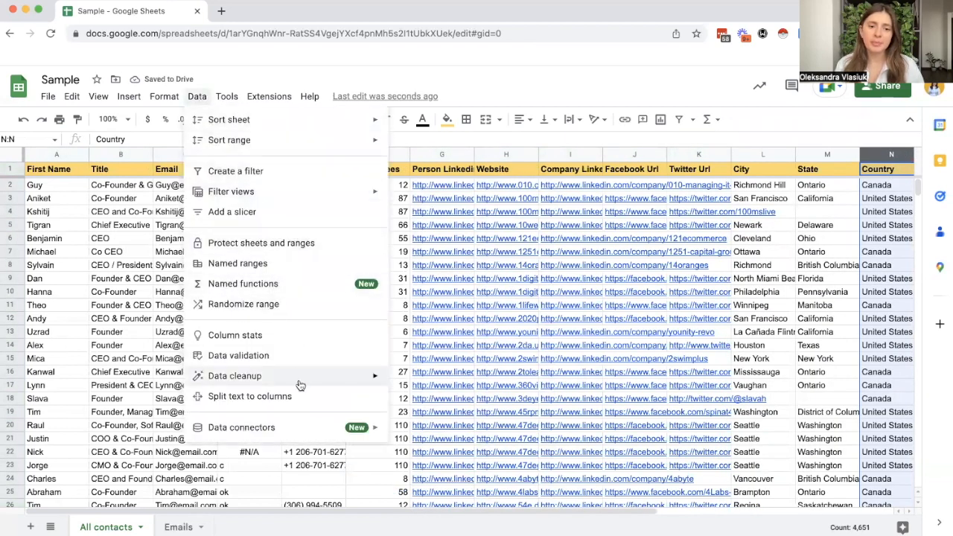
mouse_move(300, 378)
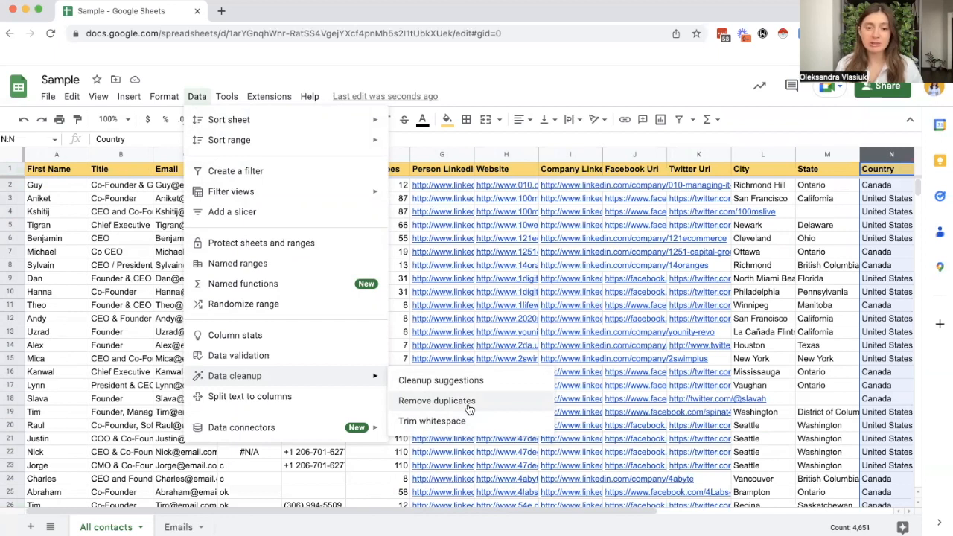
left_click(423, 406)
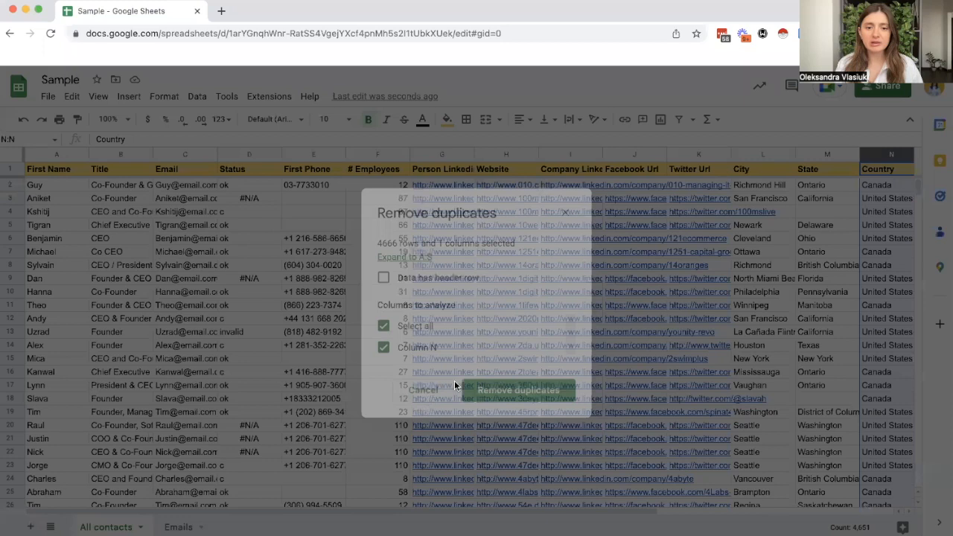
left_click_drag(485, 218, 639, 172)
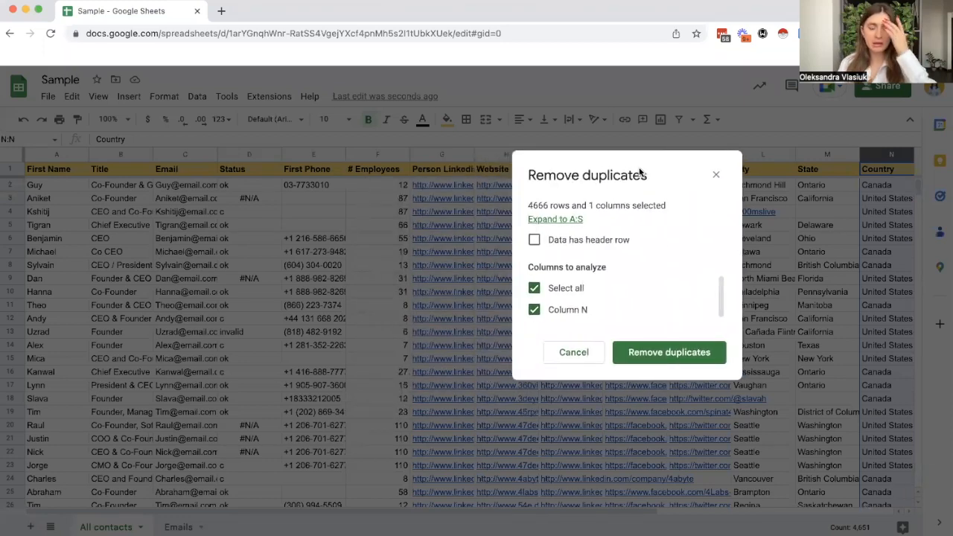
left_click(570, 222)
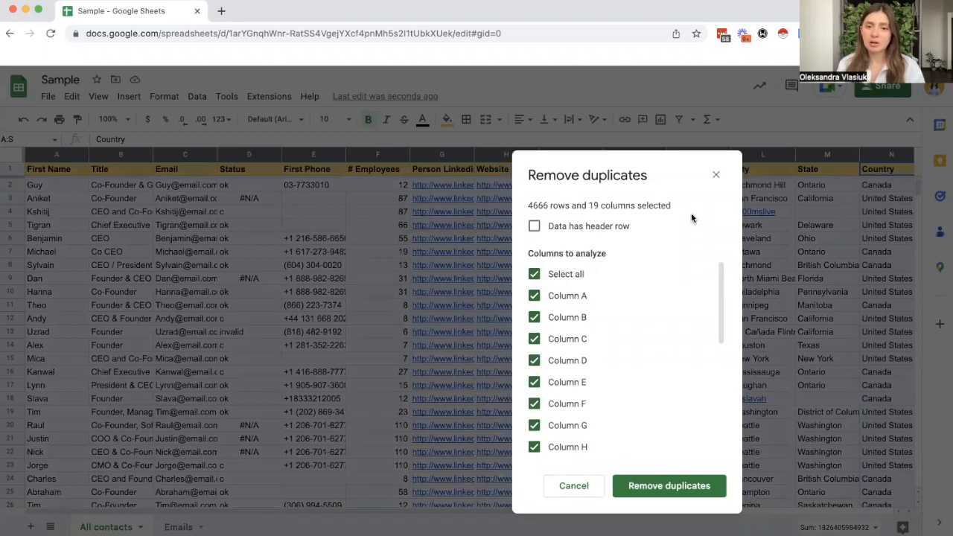
Step: Remove duplicate rows, treating the first row as a header and analyzing only Column C - Email
left_click(535, 227)
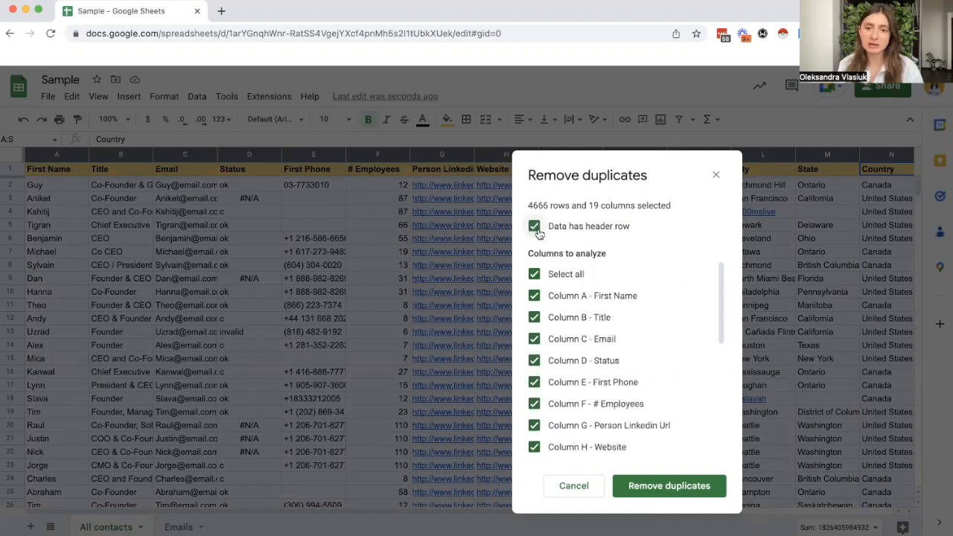
left_click_drag(629, 180, 628, 128)
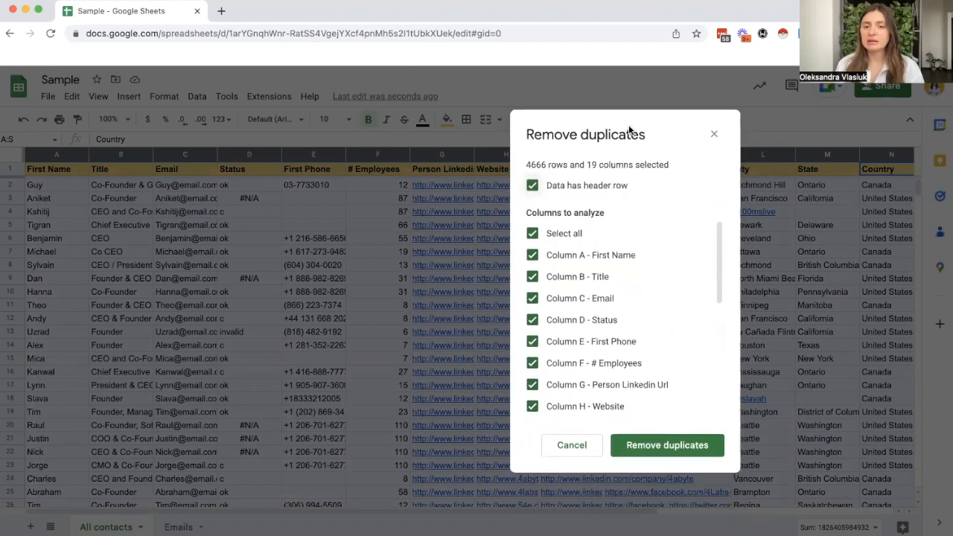
left_click(530, 234)
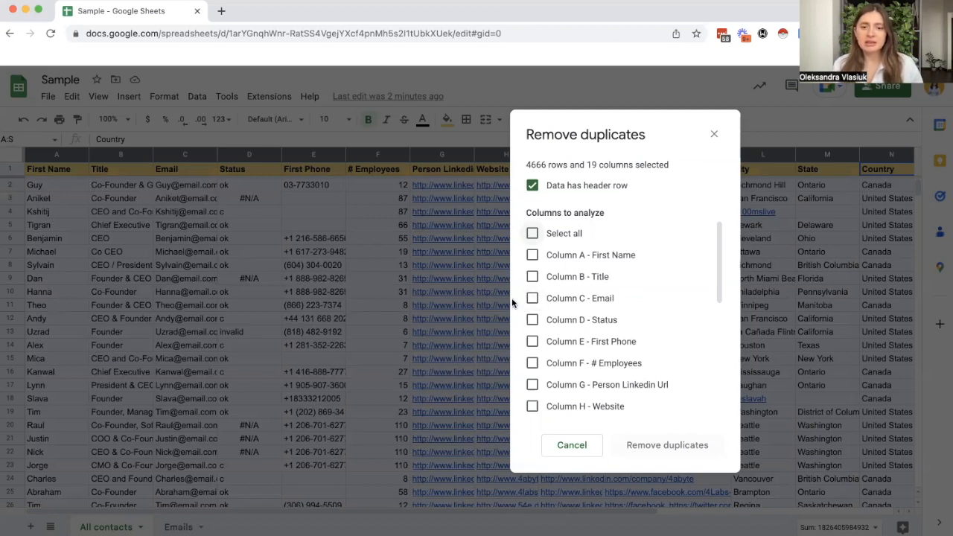
left_click(532, 299)
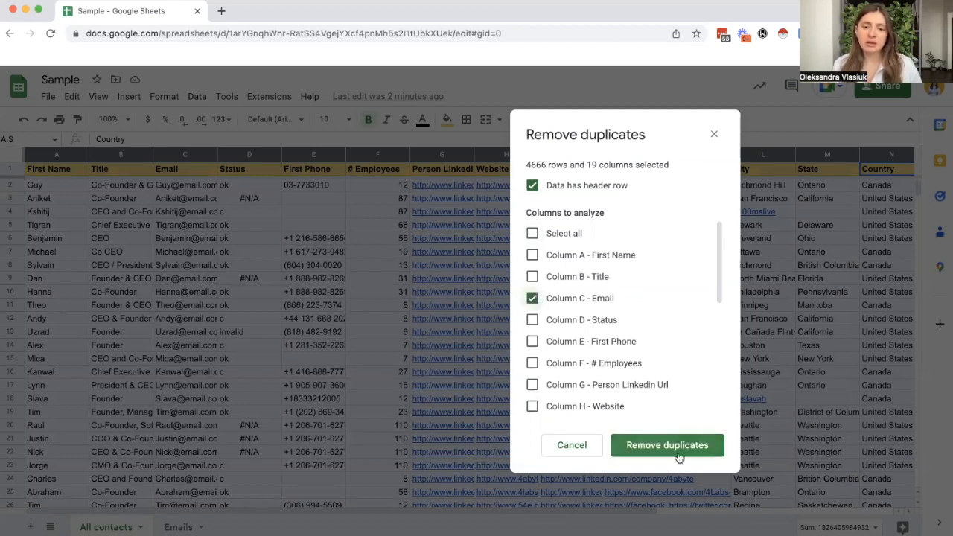
left_click(691, 445)
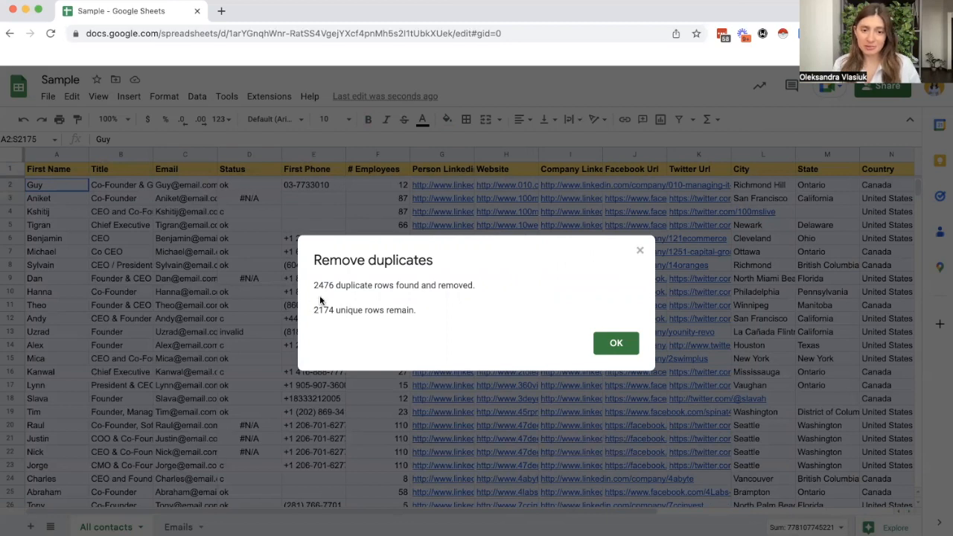
Step: Review the duplicate removal summary, dismiss it, and check the remaining count for the First Name column
left_click_drag(315, 286, 335, 286)
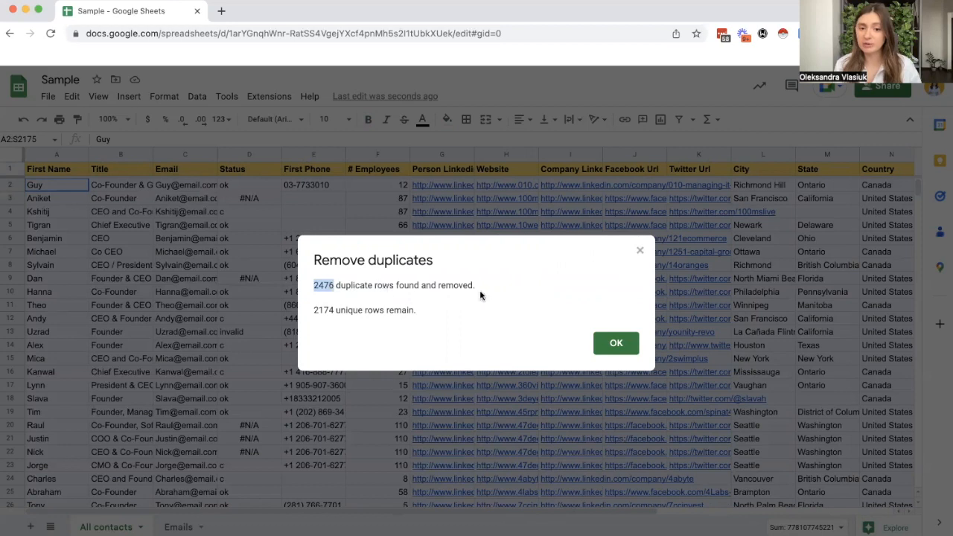
left_click(630, 348)
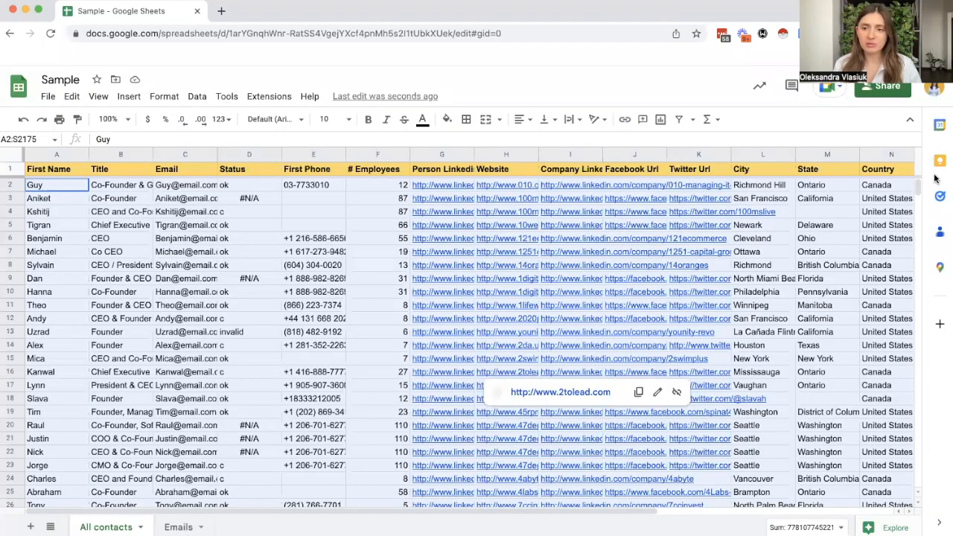
scroll(920, 192, "down", 7)
scroll(252, 295, "up", 7)
left_click(252, 295)
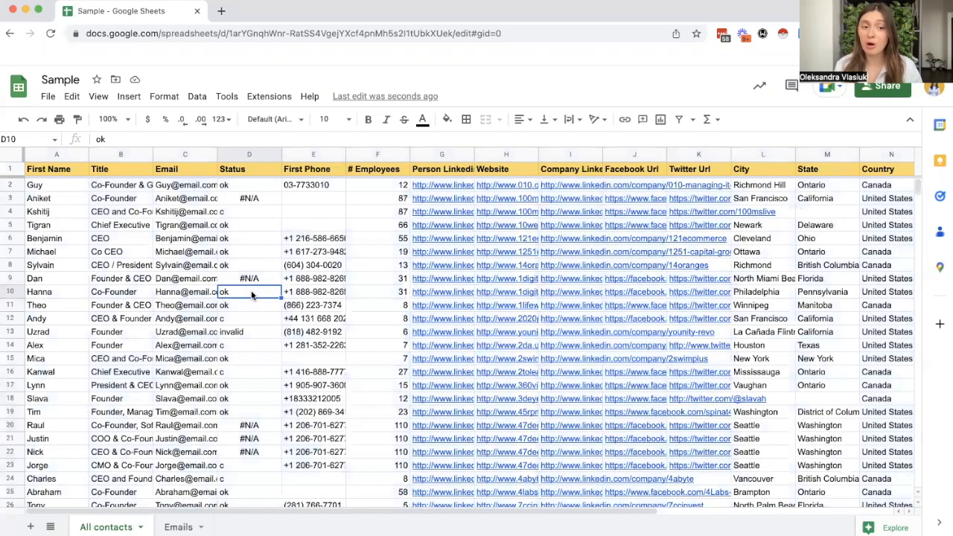
left_click(44, 153)
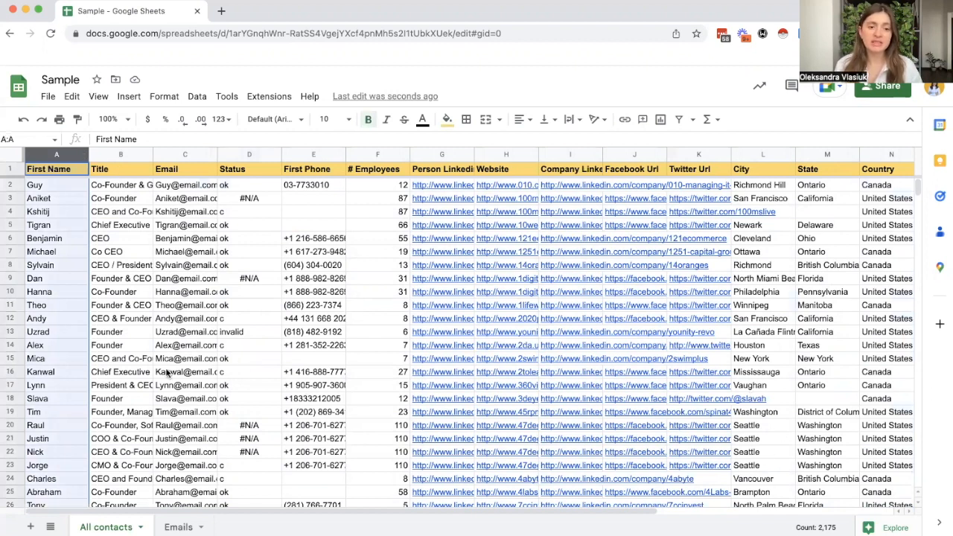
mouse_move(169, 374)
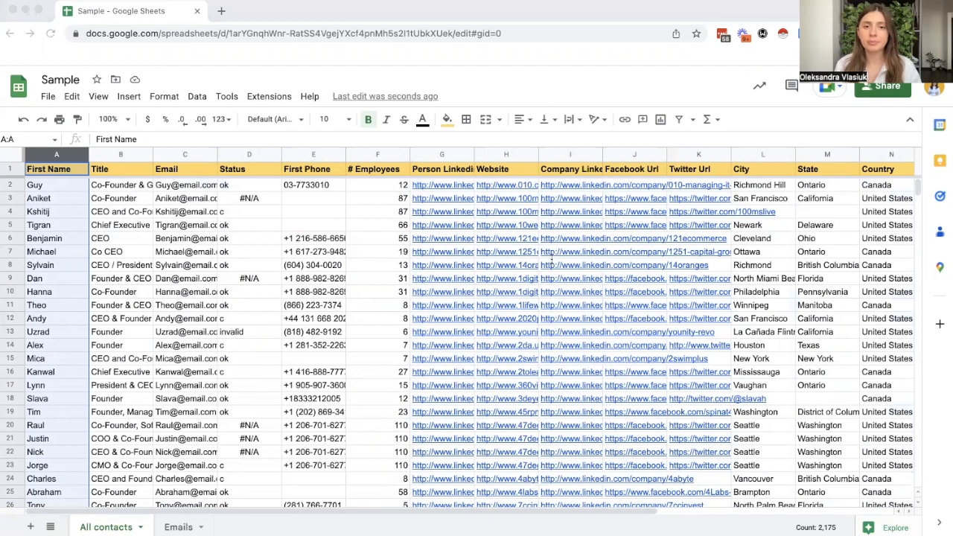
Step: Undo the duplicate removal on the All contacts sheet
left_click(846, 286)
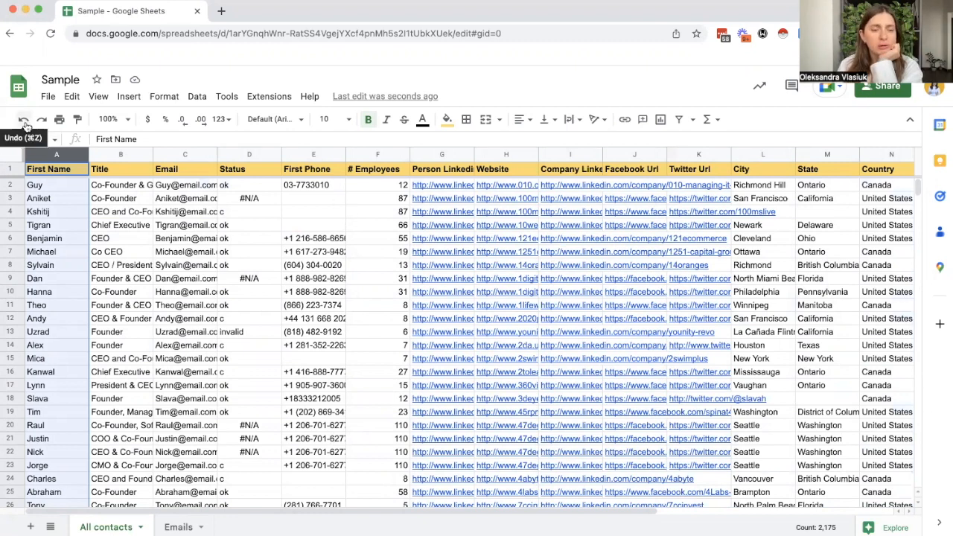
left_click(26, 127)
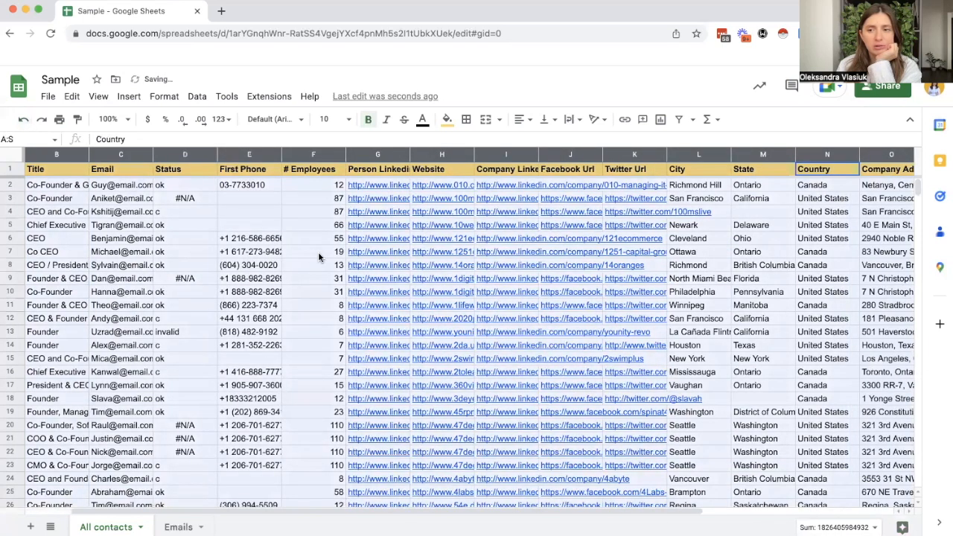
left_click(822, 321)
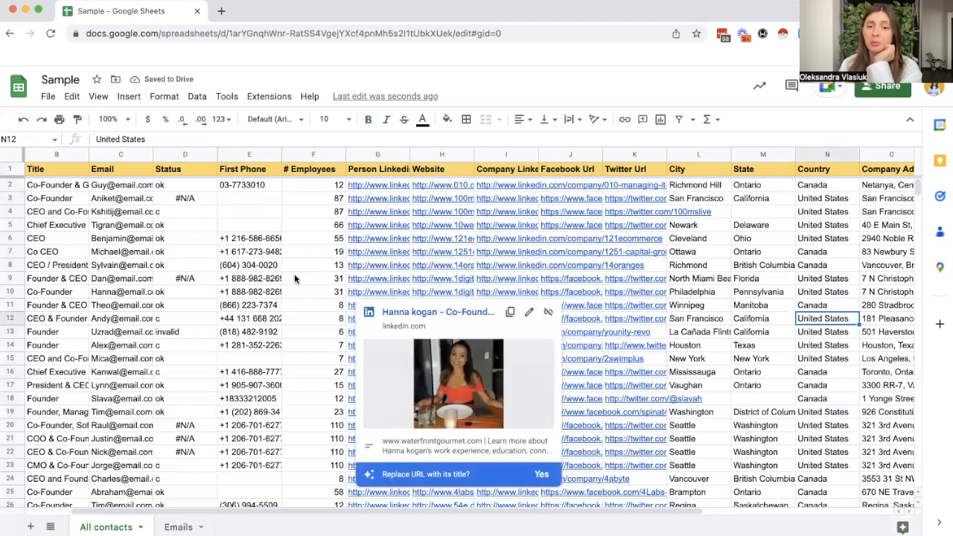
Step: Open the saved CEO to upload filter view, look over its filtered contacts, and close it
left_click(691, 123)
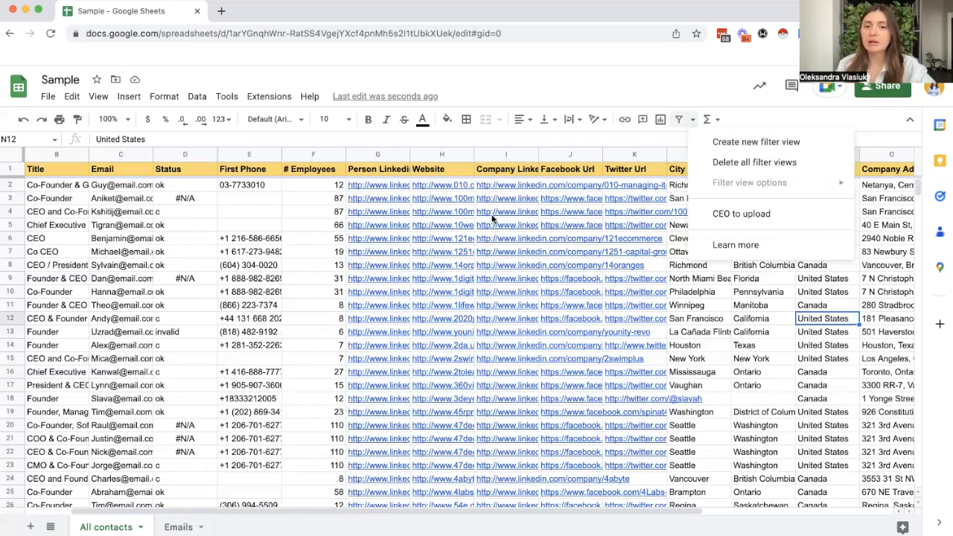
mouse_move(492, 218)
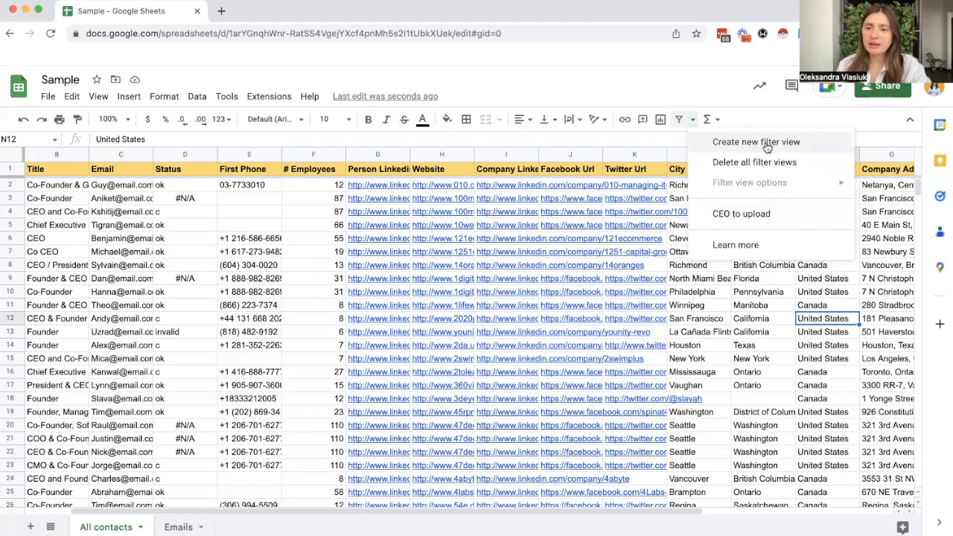
left_click(768, 215)
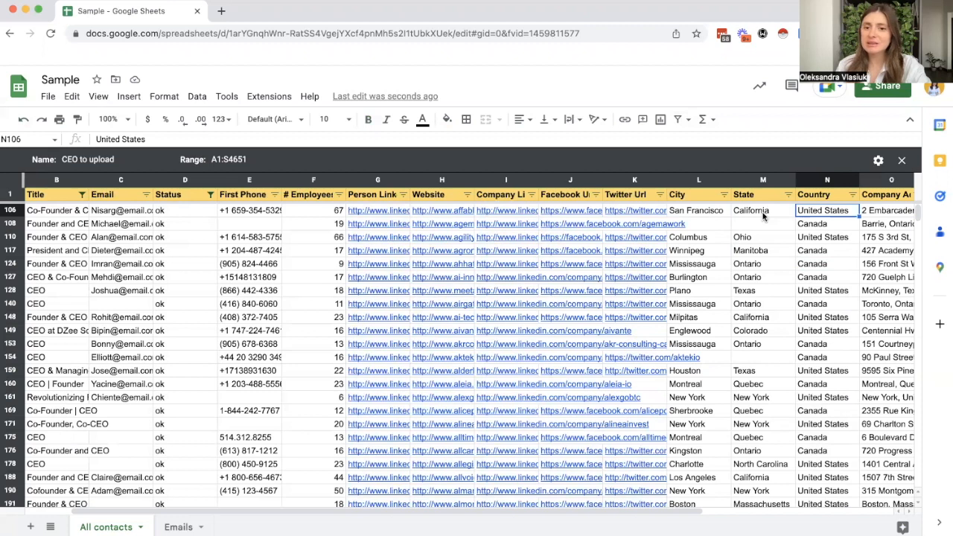
left_click(691, 120)
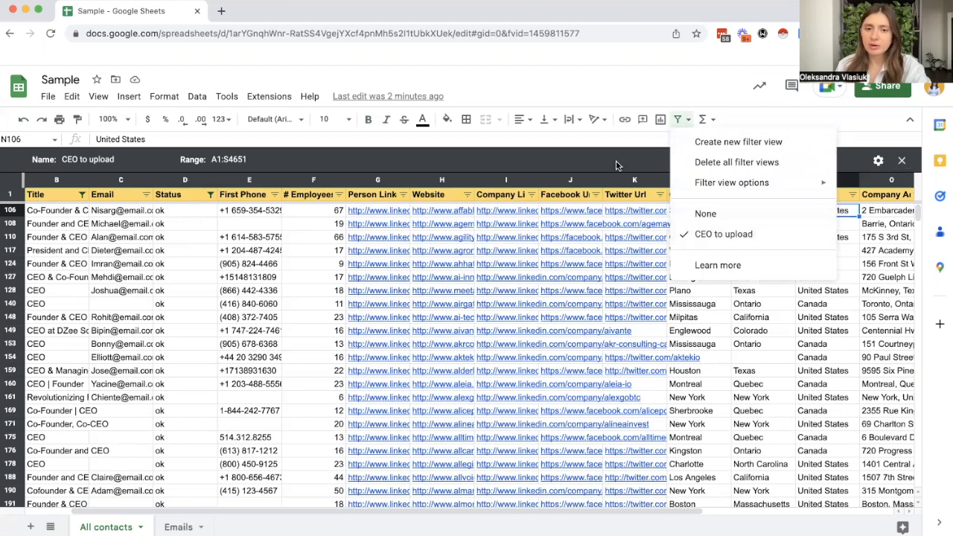
left_click(615, 165)
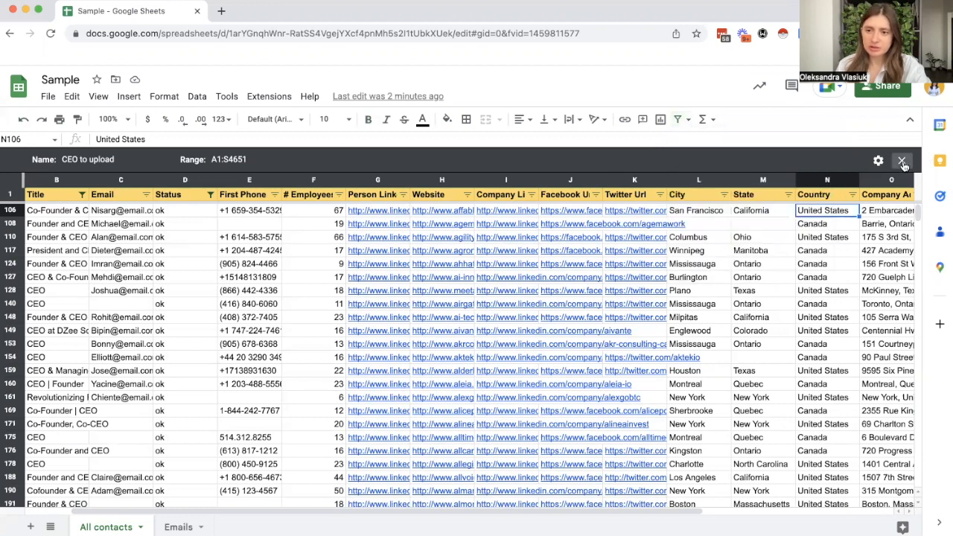
left_click(902, 161)
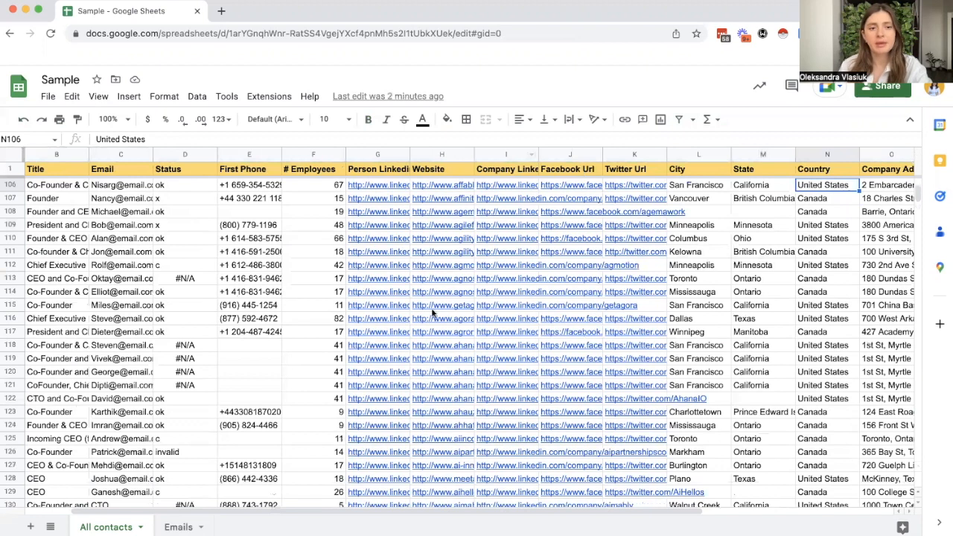
Step: Examine the entries in the Status and Uploaded? columns of the unfiltered contact list
left_click_drag(253, 513, 233, 514)
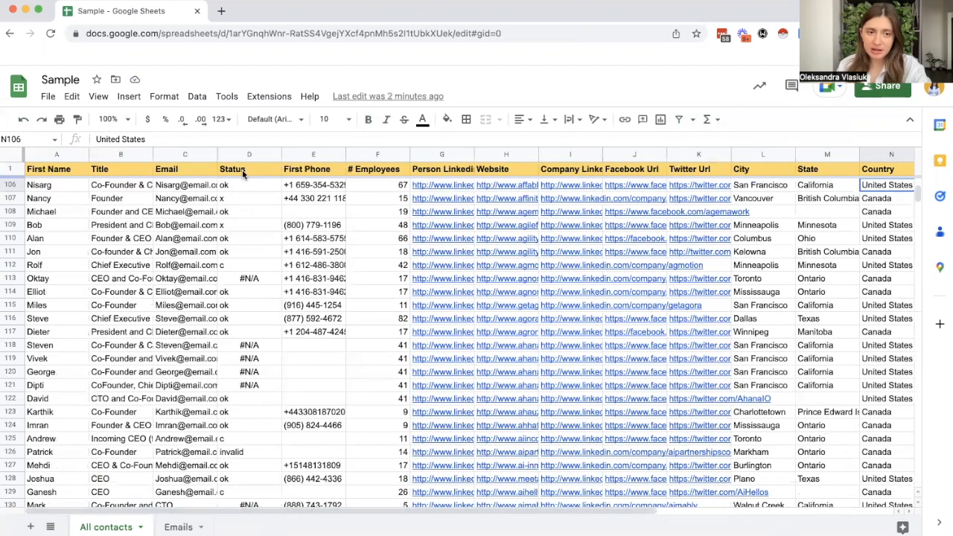
left_click(244, 198)
left_click(249, 238)
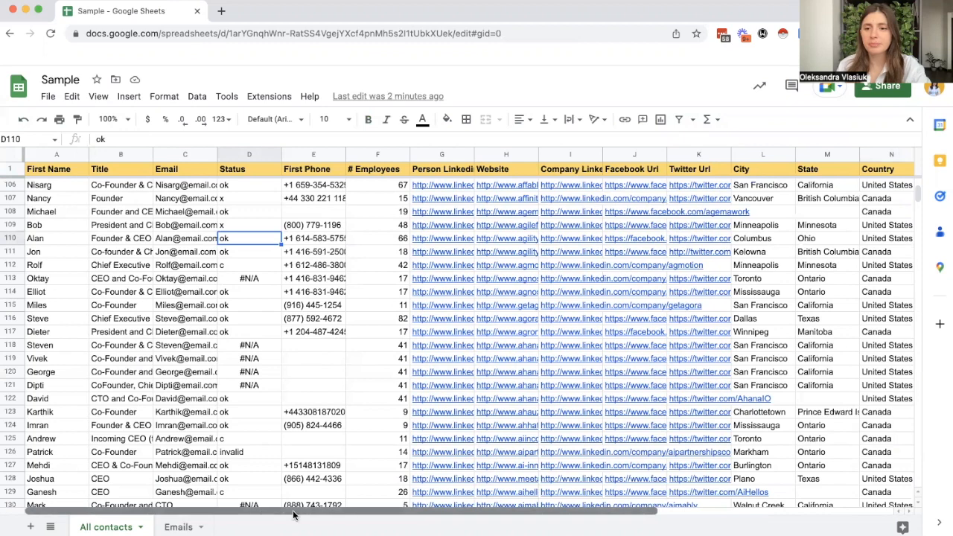
left_click_drag(297, 513, 787, 308)
left_click(828, 203)
left_click(825, 226)
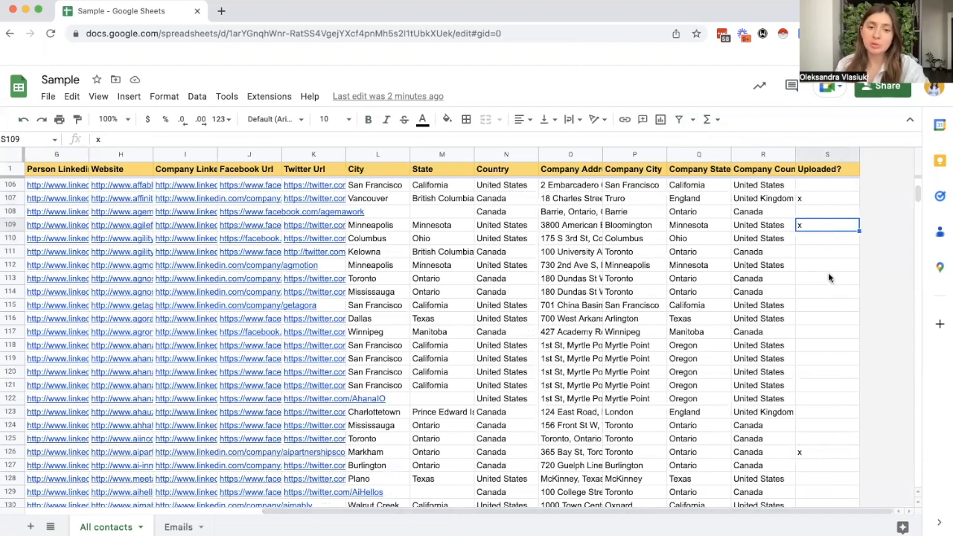
scroll(829, 278, "down", 8)
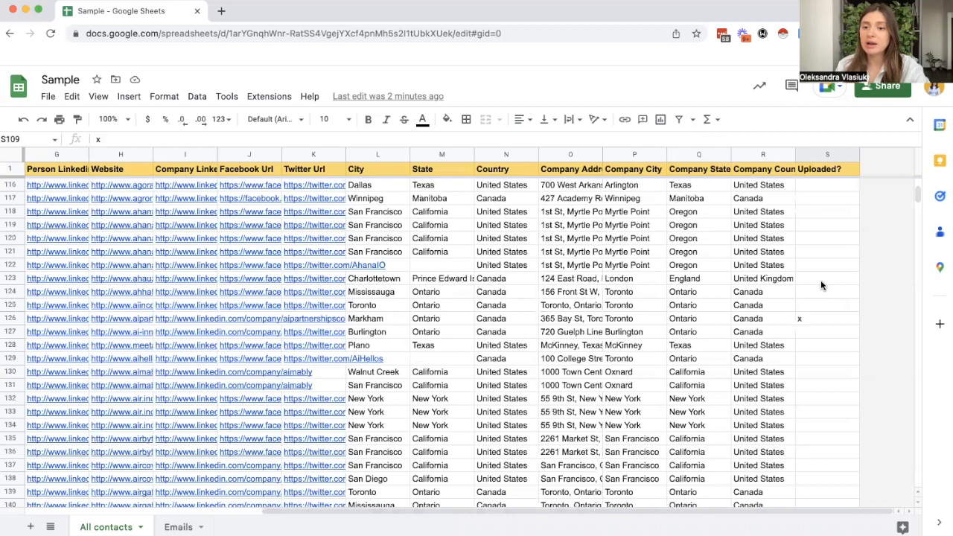
scroll(819, 279, "up", 15)
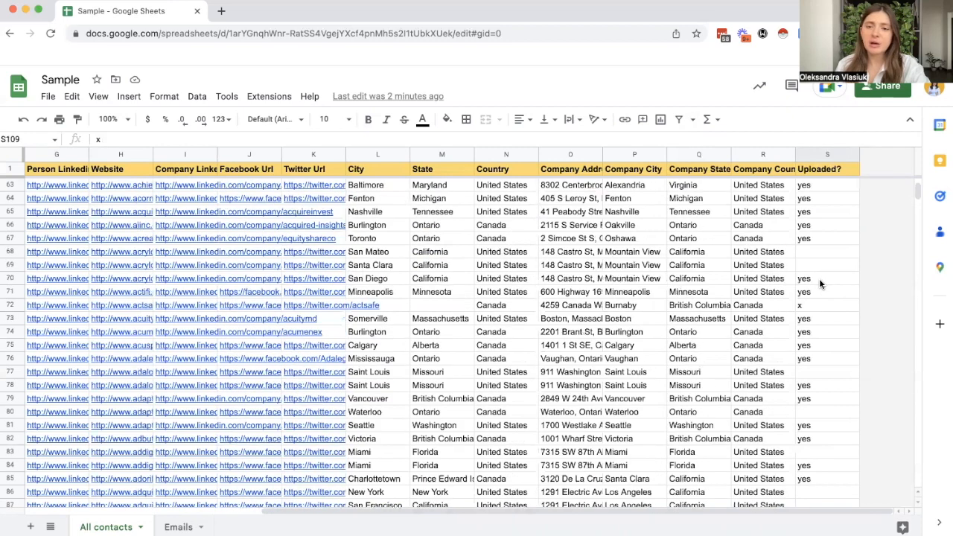
scroll(760, 404, "up", 20)
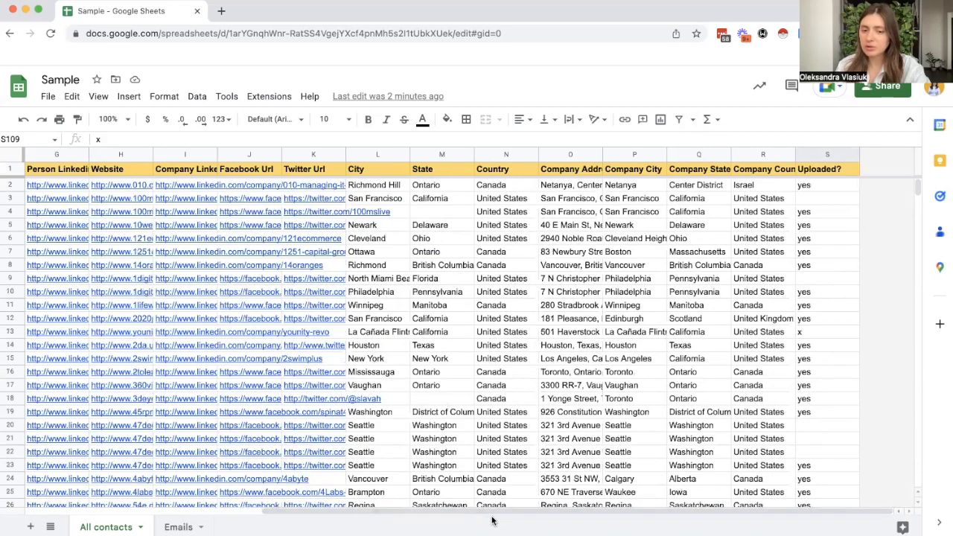
scroll(488, 518, "left", 4)
left_click_drag(483, 516, 251, 519)
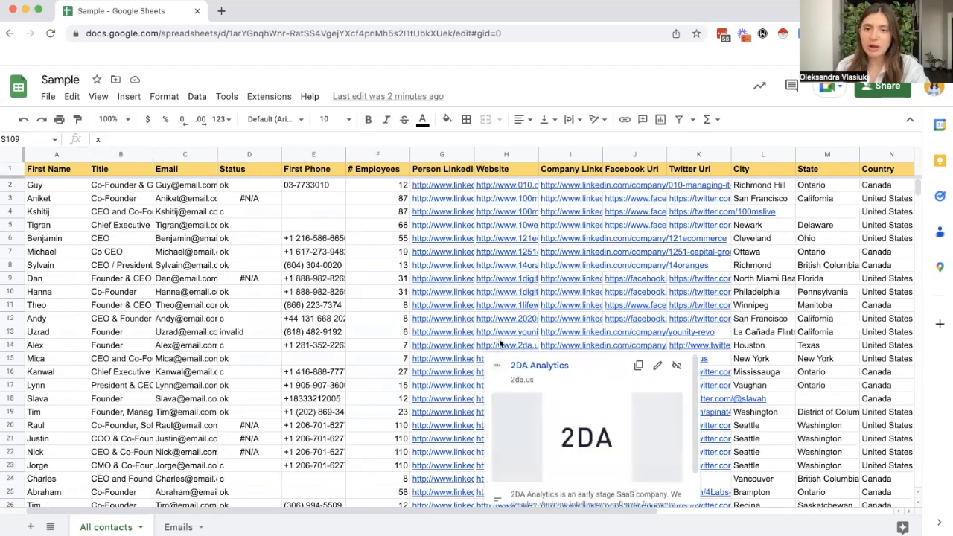
Step: Open the CEO to upload filter view and examine which job titles its Title filter includes, leaving the filter unchanged
left_click(692, 122)
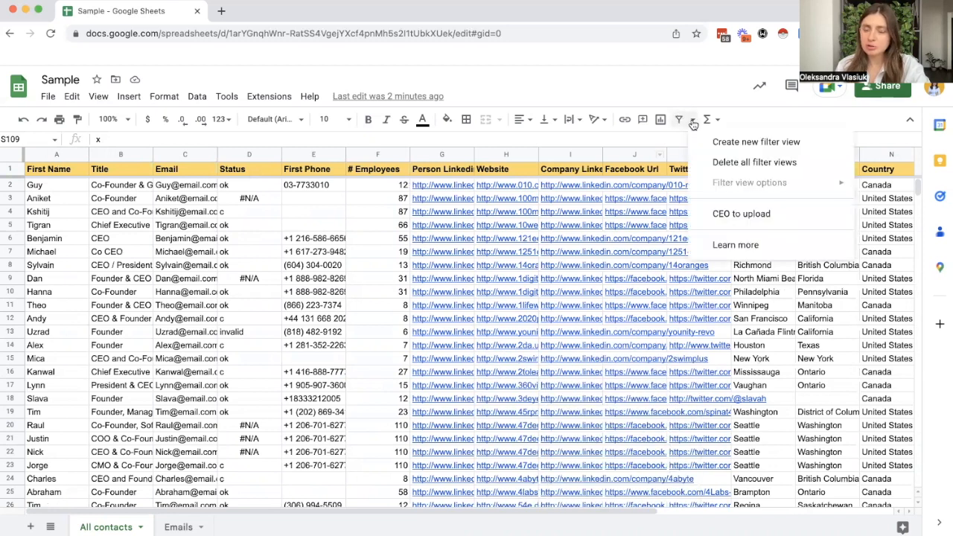
left_click(733, 215)
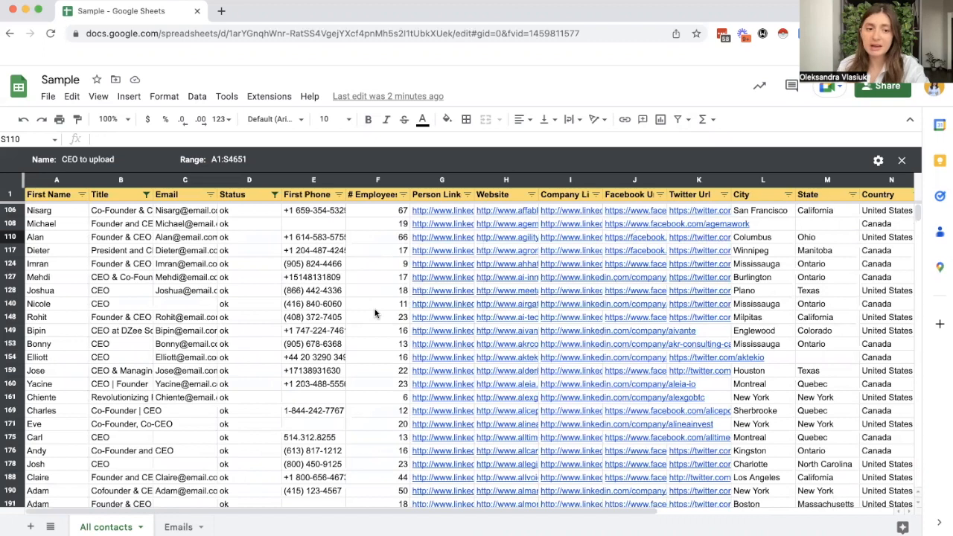
left_click(146, 196)
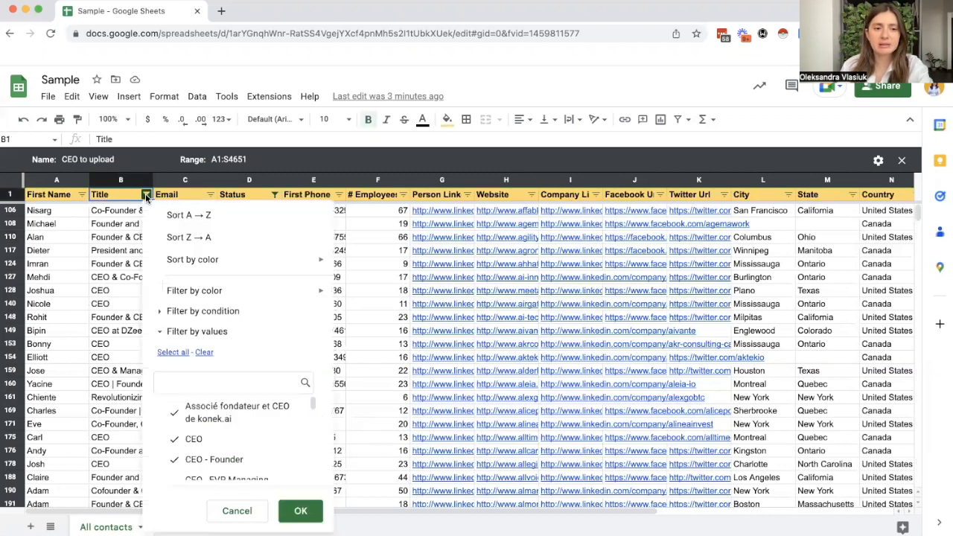
scroll(245, 415, "down", 2)
scroll(245, 415, "down", 5)
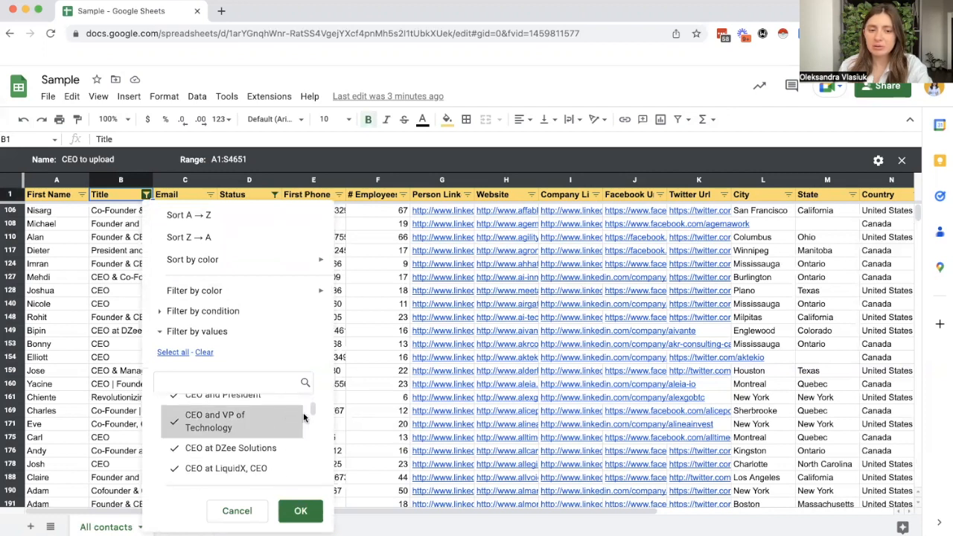
mouse_move(313, 409)
left_mouse_down()
mouse_move(313, 439)
mouse_move(313, 422)
left_mouse_up()
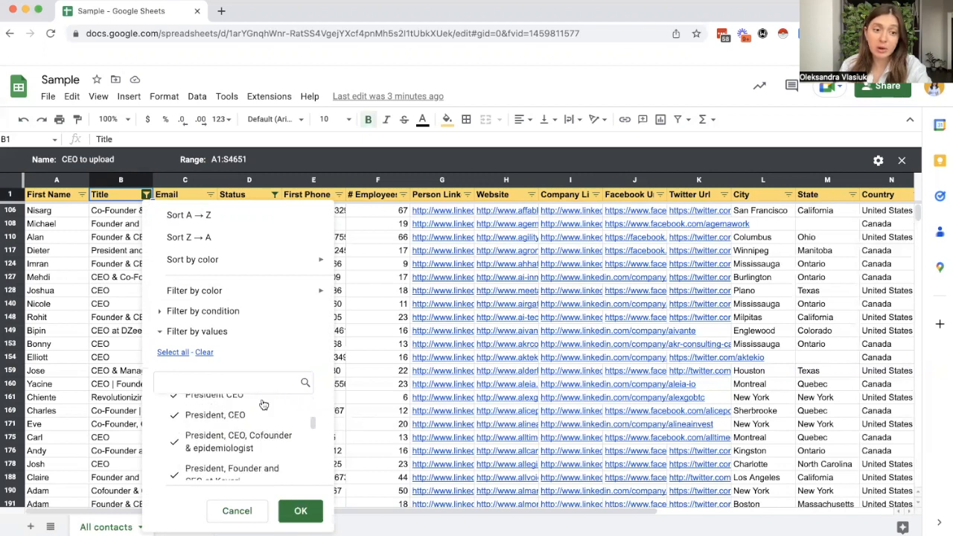
scroll(253, 435, "down", 3)
scroll(254, 436, "down", 5)
scroll(254, 436, "down", 3)
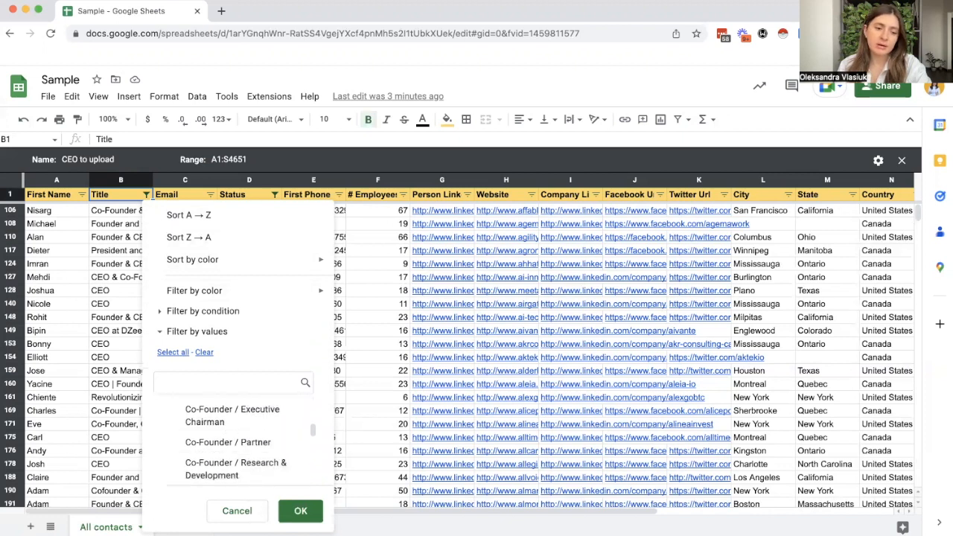
left_click(247, 513)
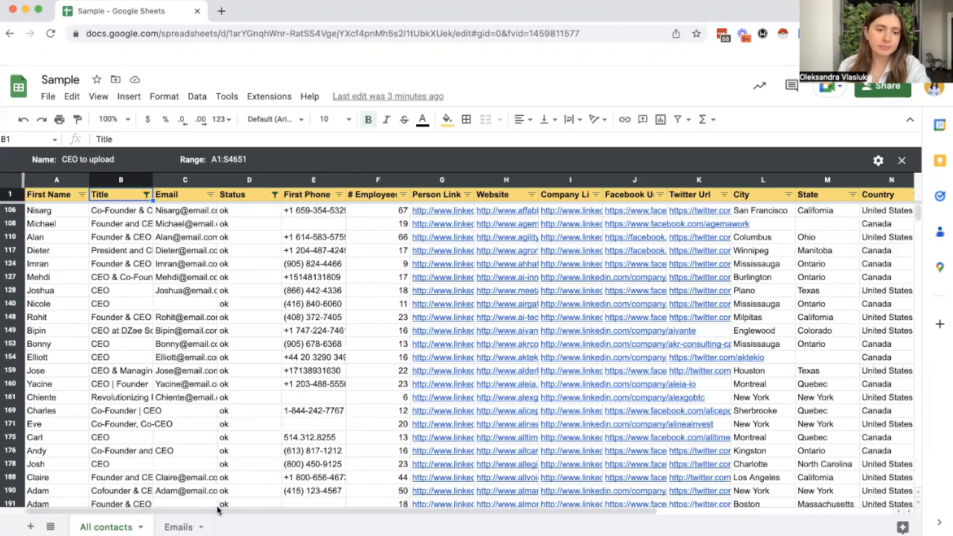
Step: Check which values the Uploaded? column filter includes, dismiss it, and return to the first columns
left_click_drag(243, 510, 479, 517)
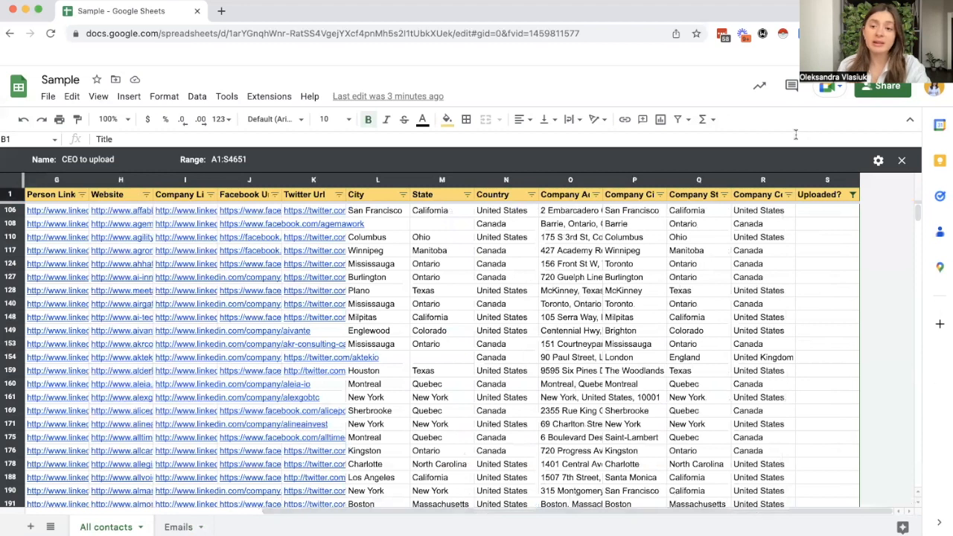
left_click(853, 194)
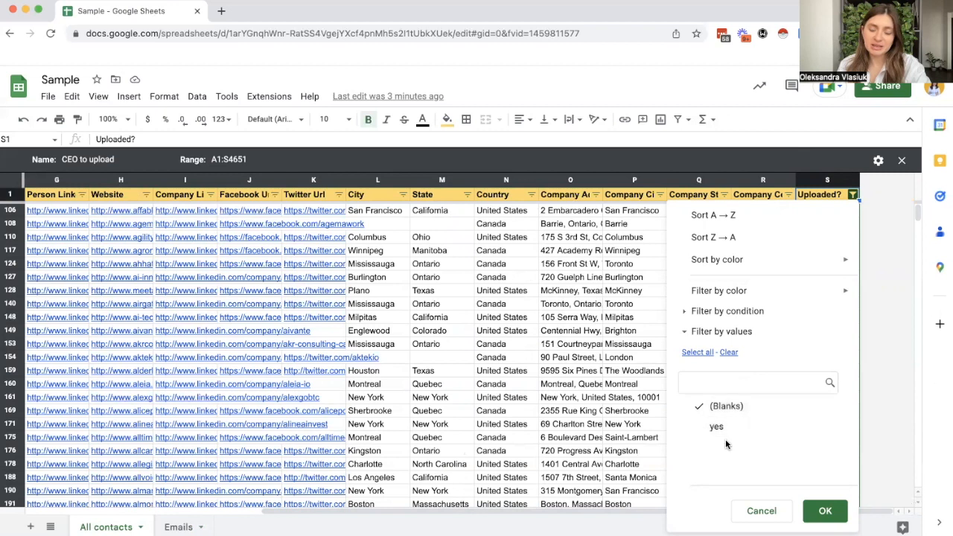
left_click(536, 362)
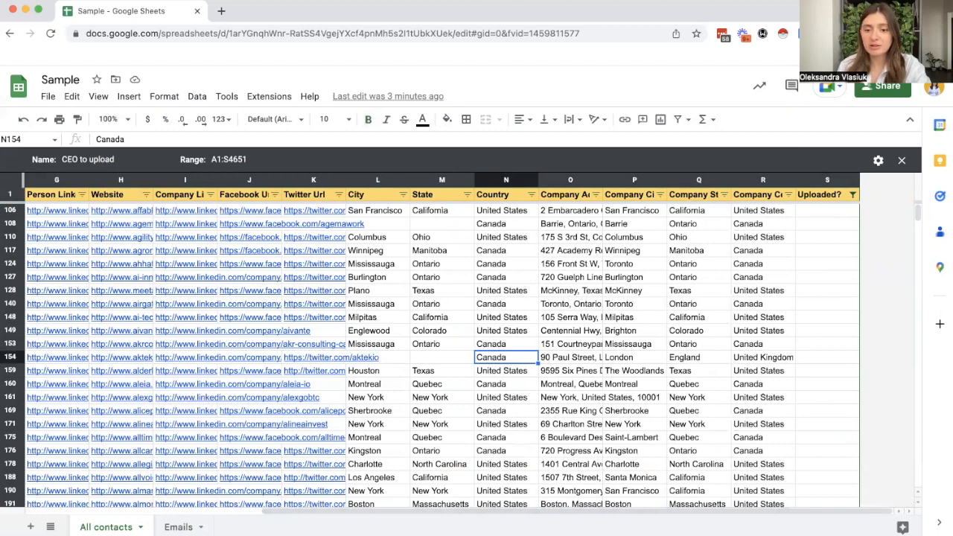
left_click_drag(539, 511, 219, 503)
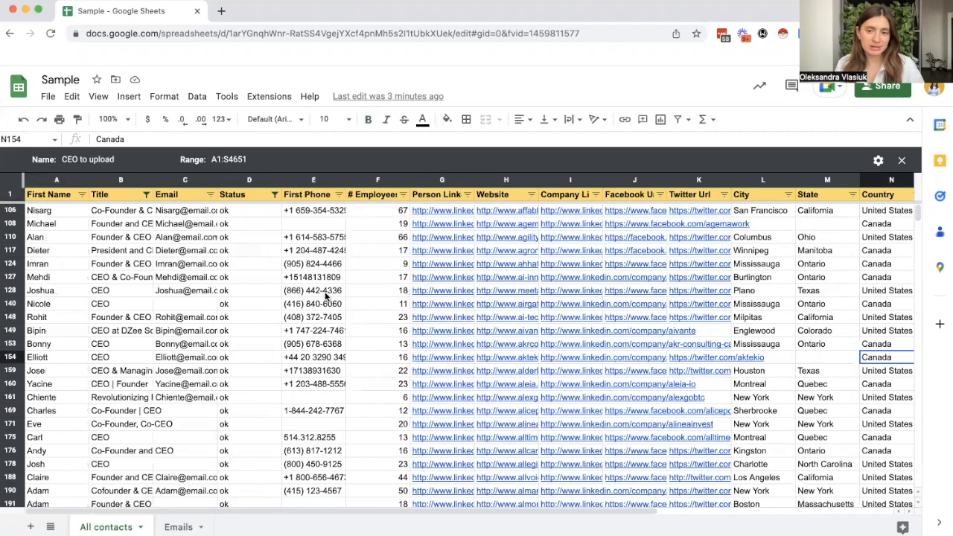
Step: Check the count of filtered contacts using the First Name column
scroll(440, 301, "down", 1)
scroll(271, 344, "up", 1)
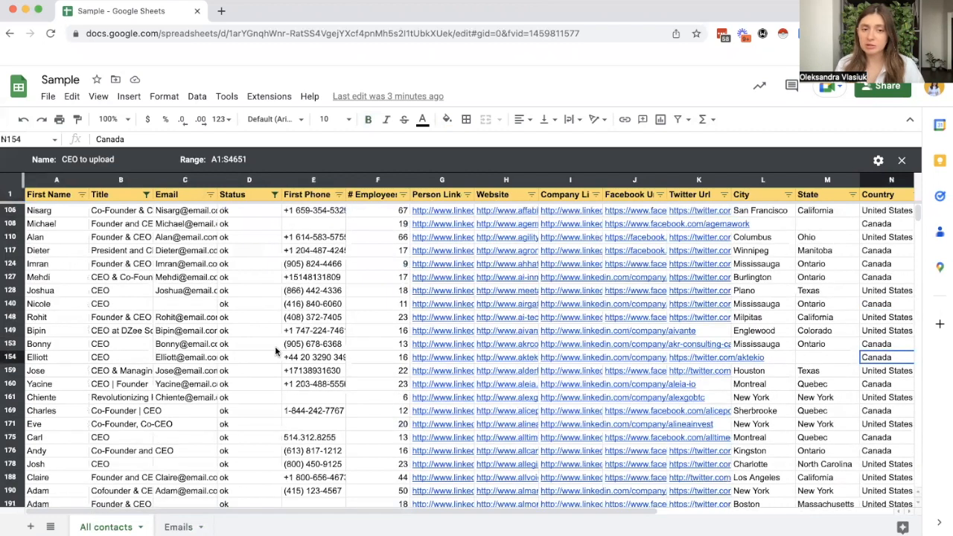
left_click(52, 180)
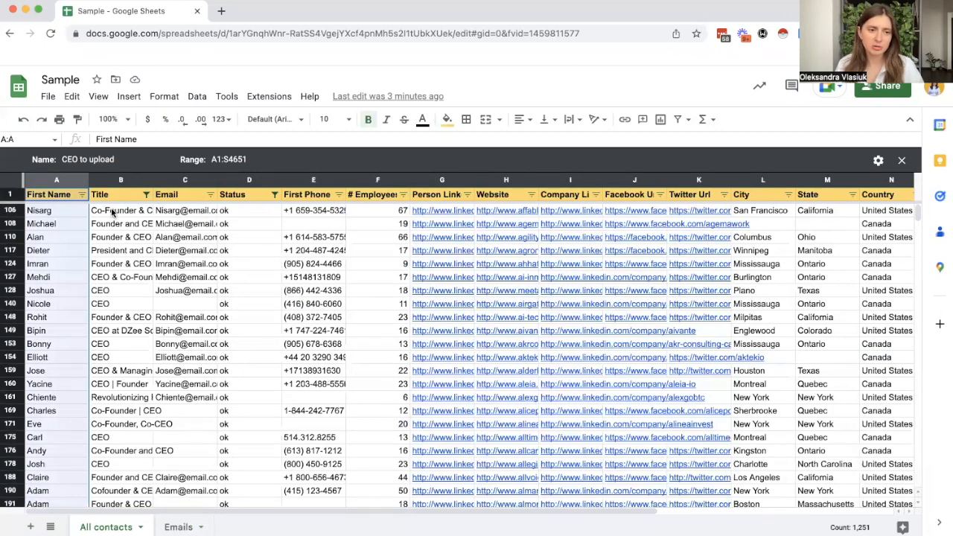
left_click(59, 197)
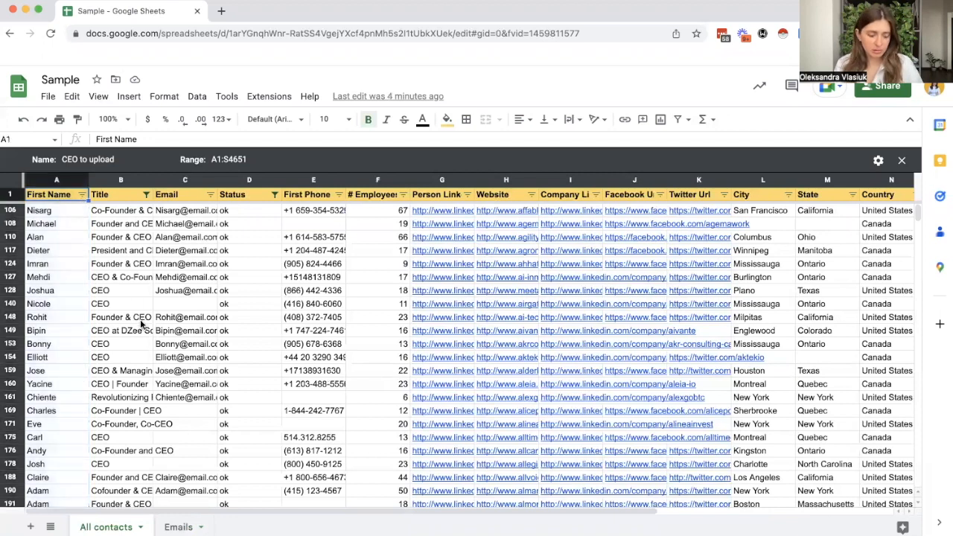
Step: Copy all filtered contacts, including the header row, into a new sheet
key("ctrl+a")
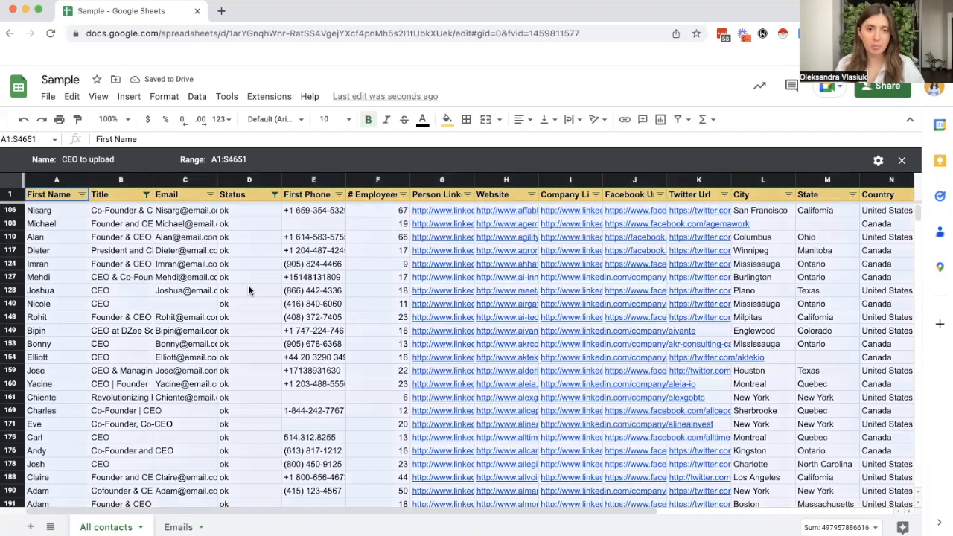
left_click(31, 526)
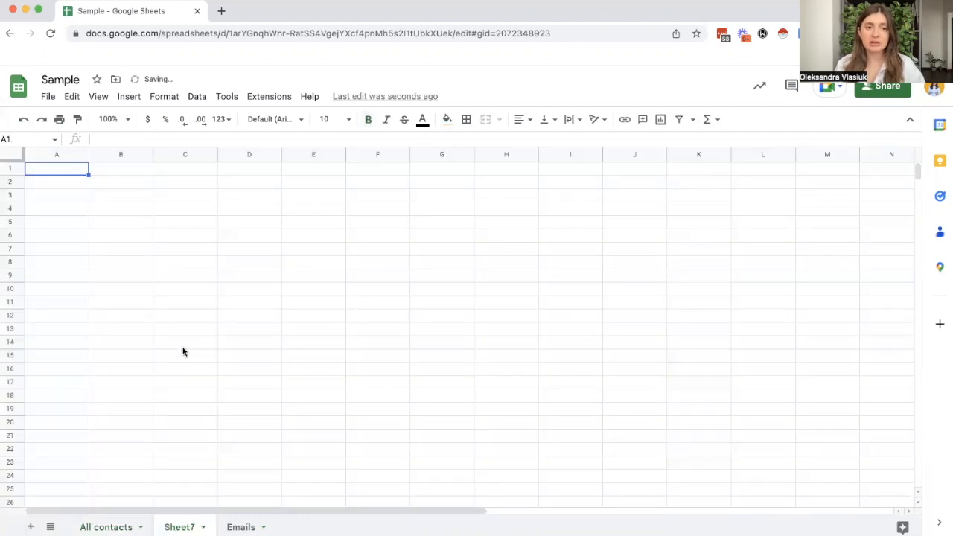
key("ctrl+v")
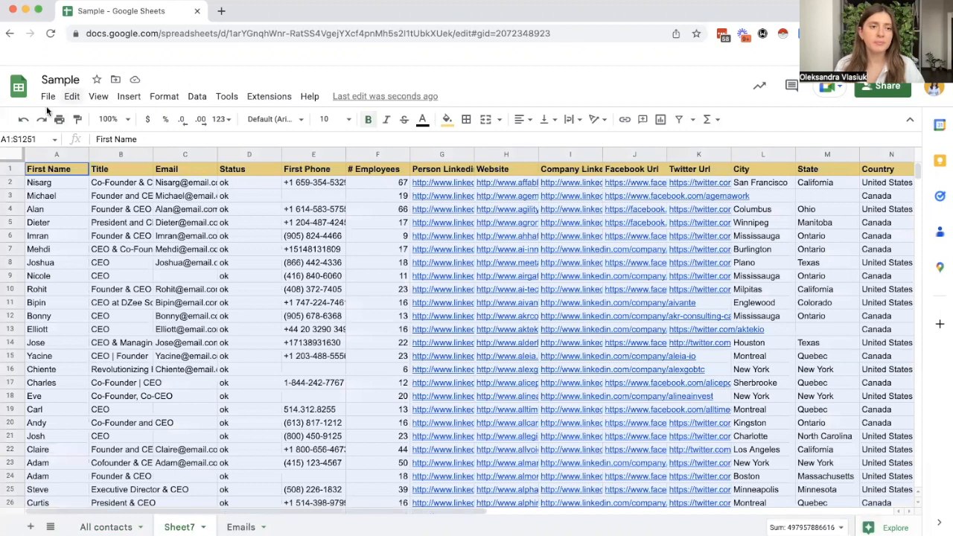
Step: Look over the download formats available for the new sheet and dismiss them without exporting
left_click(48, 96)
mouse_move(124, 258)
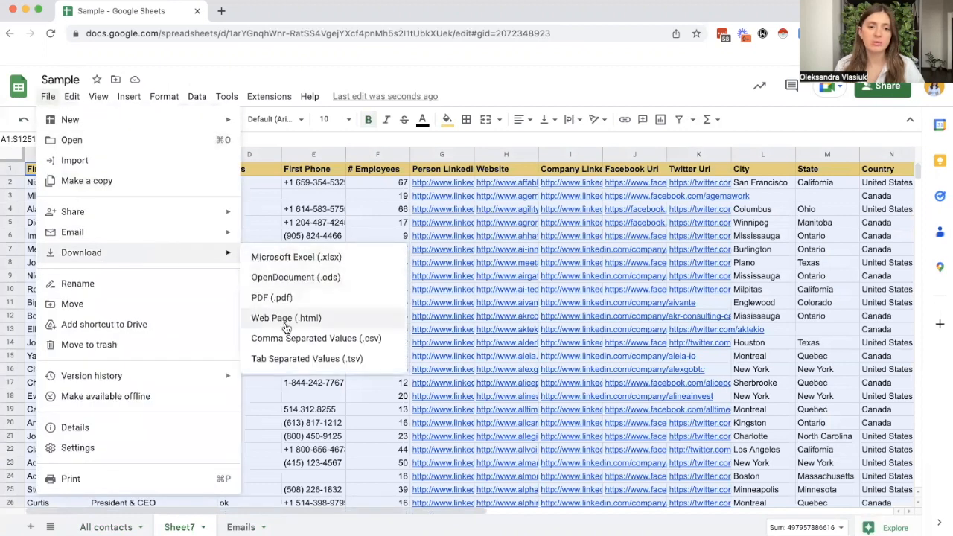
left_click(386, 209)
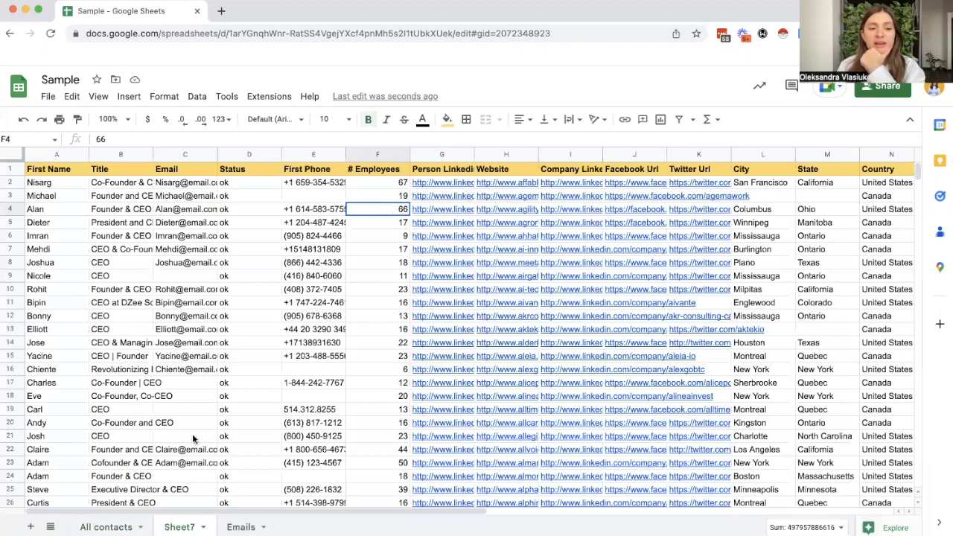
Step: Delete the new sheet holding the copied contacts and confirm the deletion
left_click(180, 528)
left_click(199, 301)
left_click(616, 339)
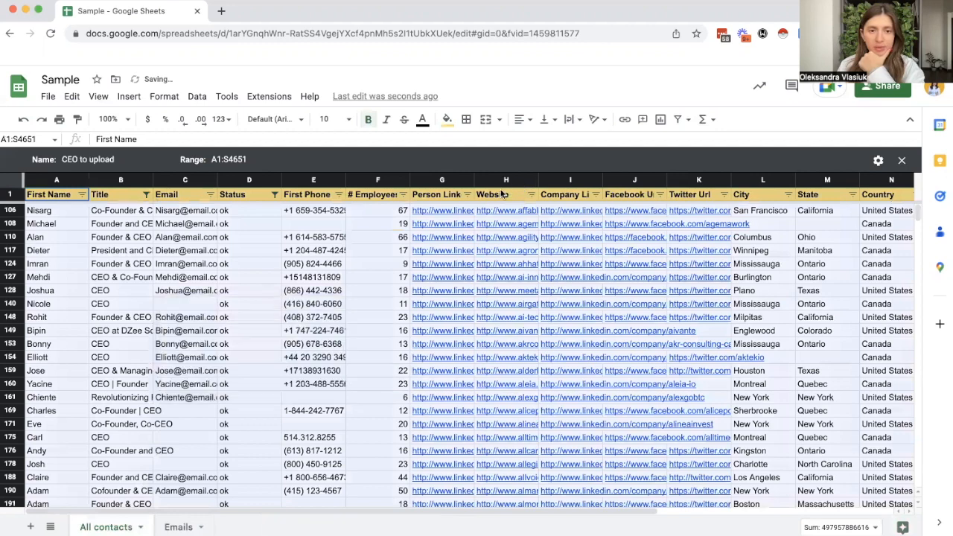
Step: Close the CEO to upload filter view and return to the first rows of the All contacts sheet
left_click(901, 163)
scroll(388, 322, "up", 10)
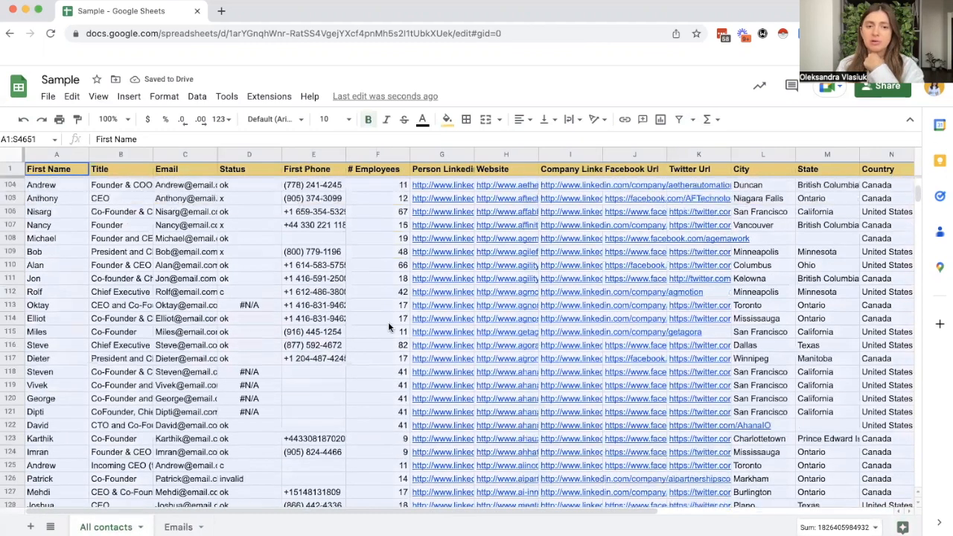
scroll(388, 321, "up", 10)
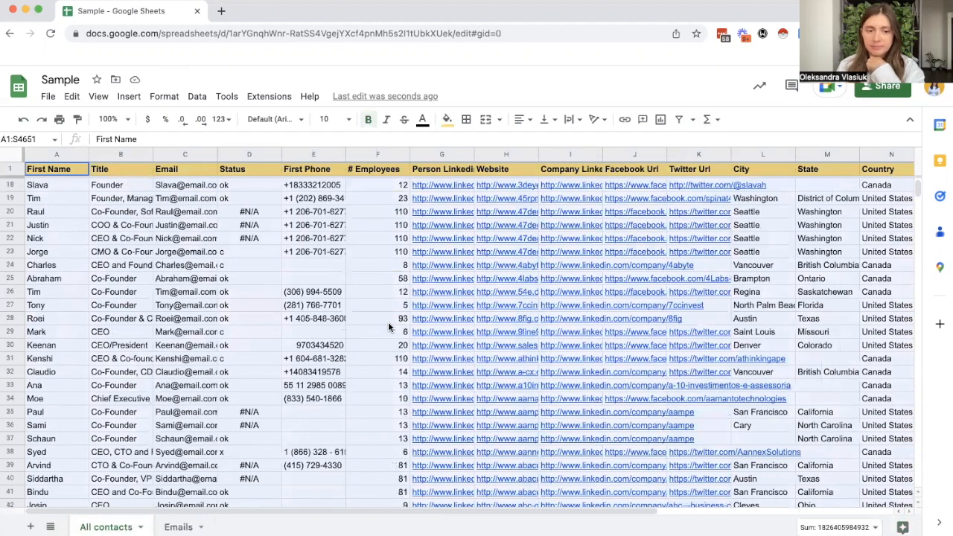
scroll(388, 325, "up", 5)
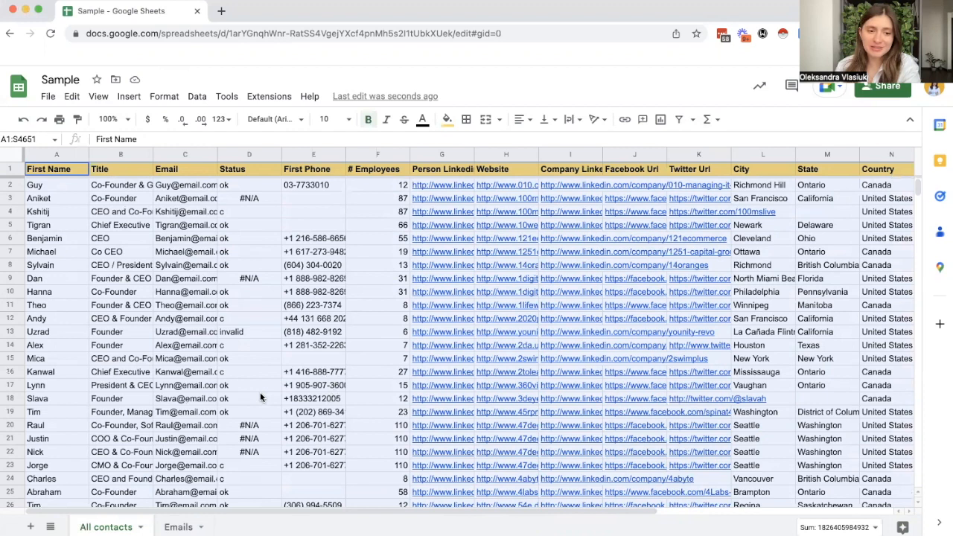
mouse_move(161, 240)
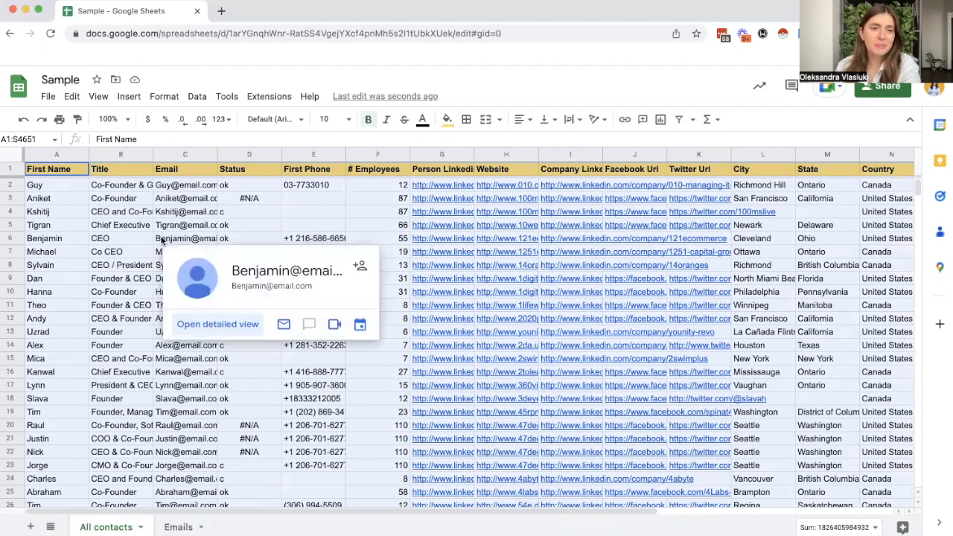
left_click(197, 97)
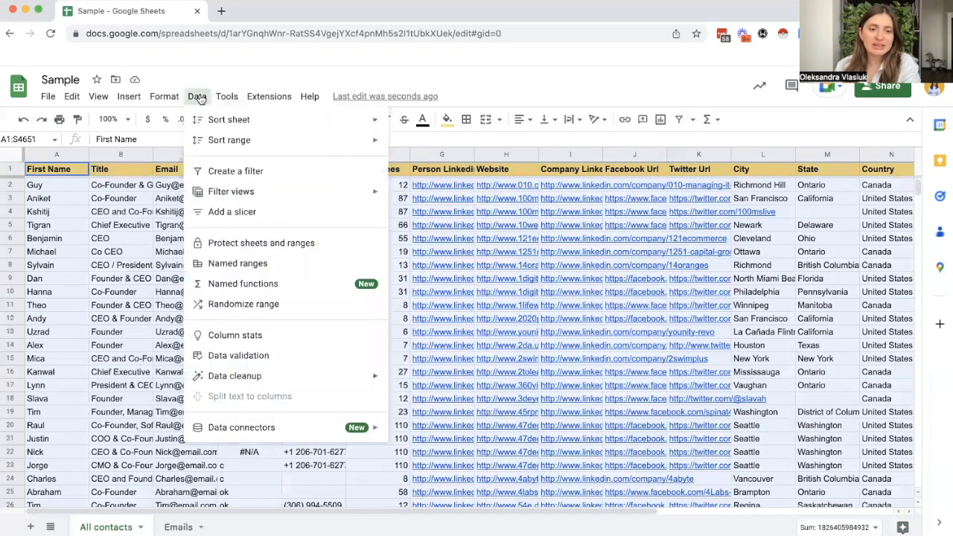
left_click(111, 251)
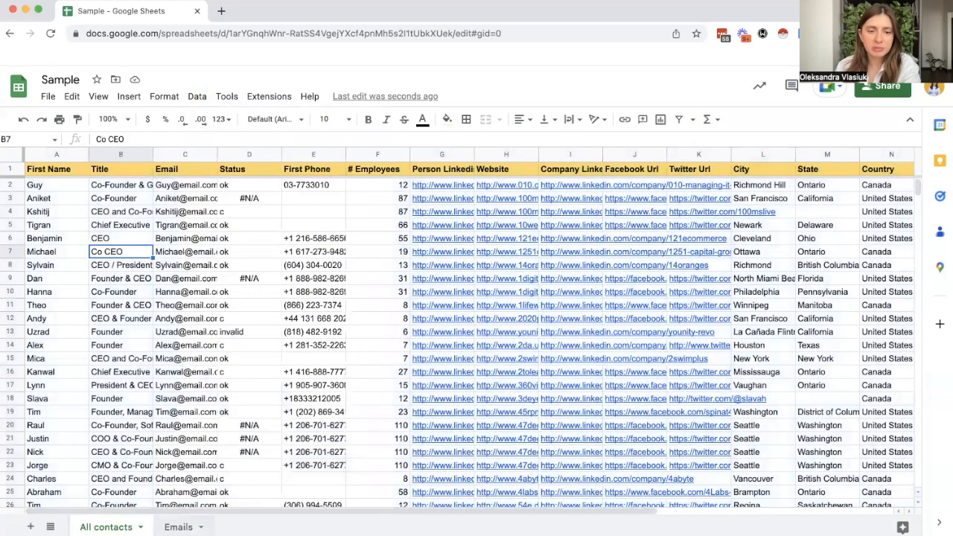
Step: Start Split text to columns on column A of the Emails sheet, look over the separator options, and dismiss them
left_click(185, 526)
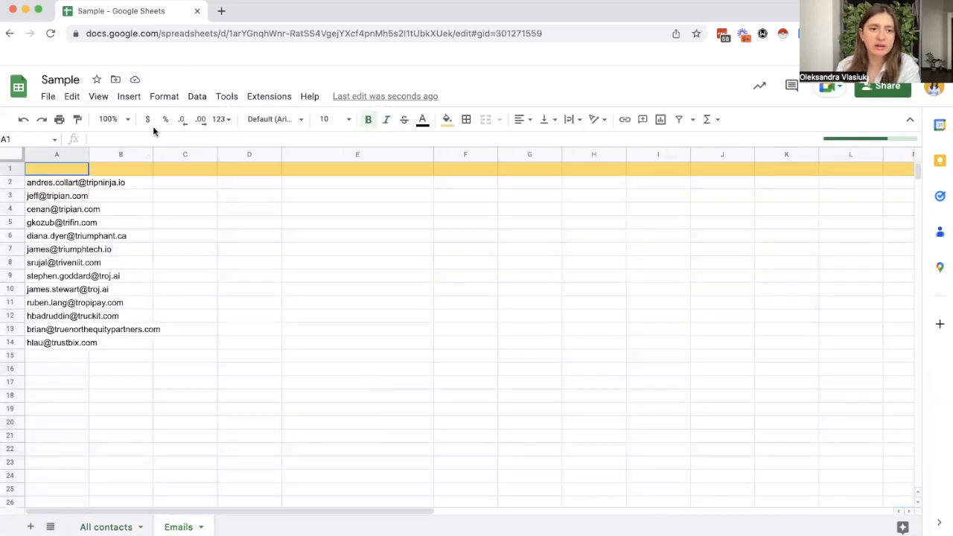
left_click(49, 151)
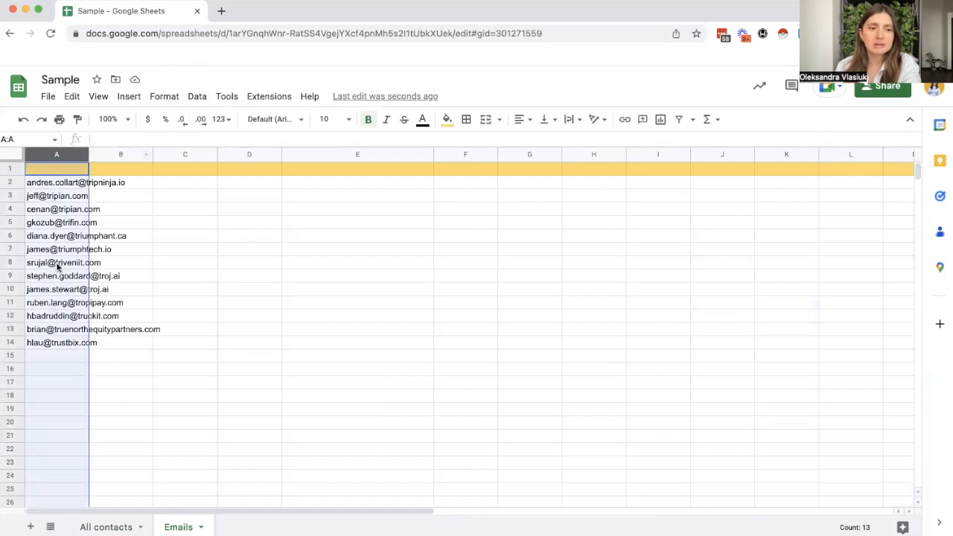
left_click(195, 98)
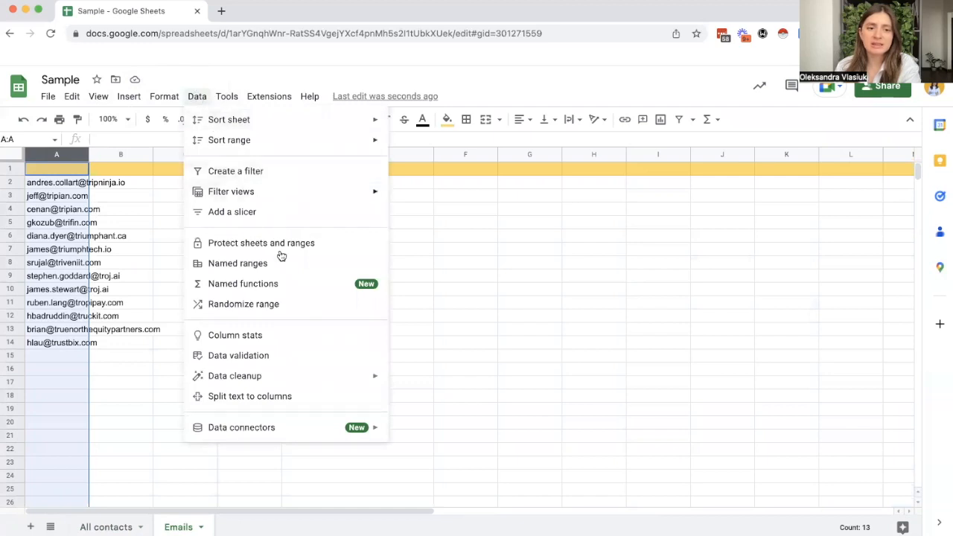
left_click(267, 398)
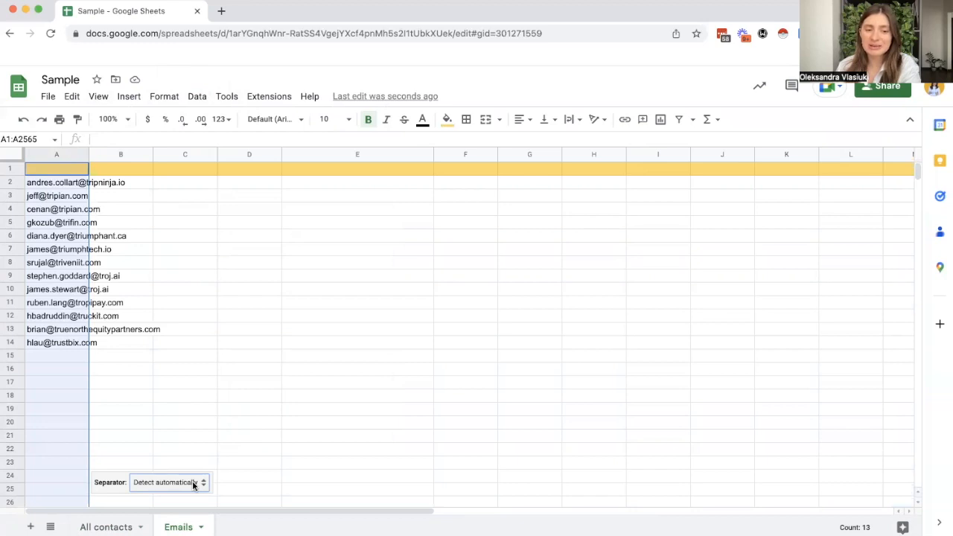
left_click(192, 481)
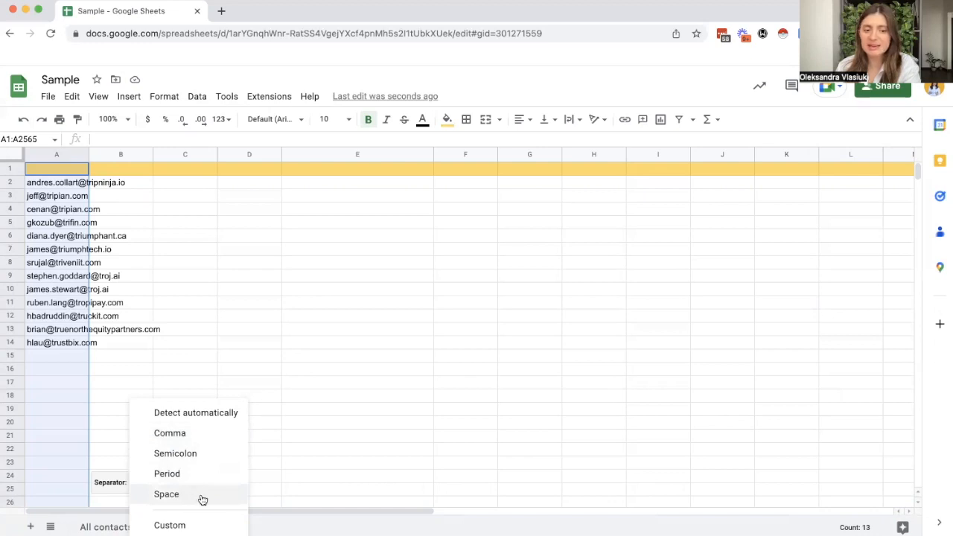
left_click(354, 362)
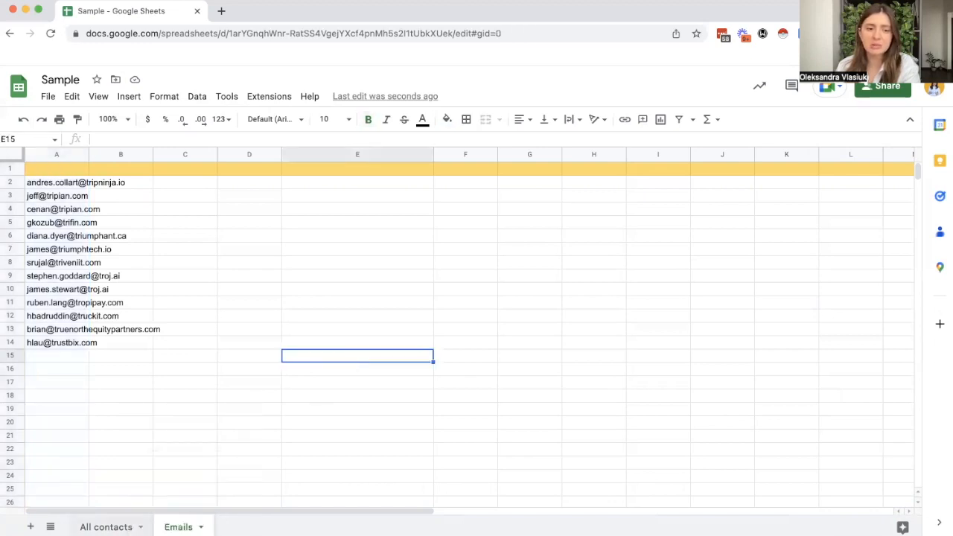
Step: Copy the Title column from the All contacts sheet into column E of the Emails sheet
left_click(106, 528)
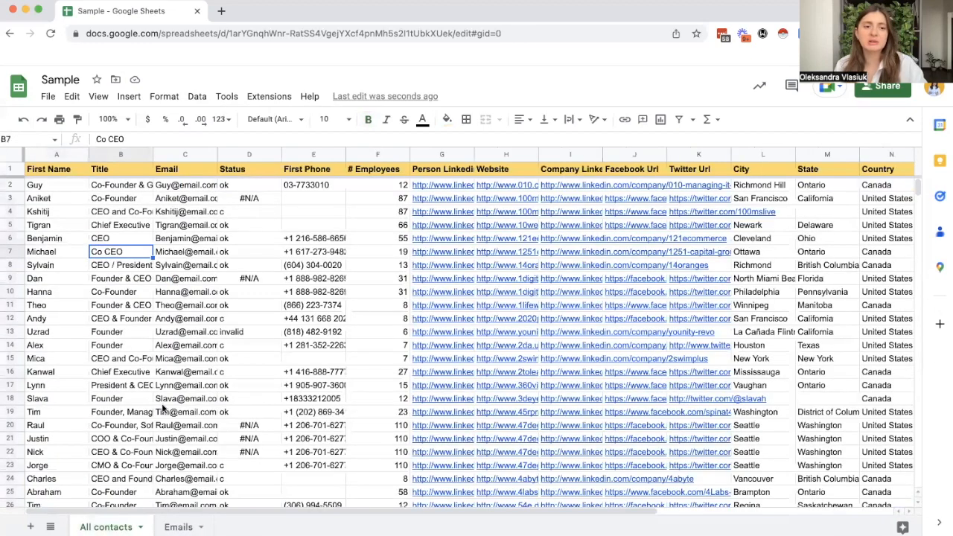
left_click(121, 155)
key("super+c")
key("alt+Down")
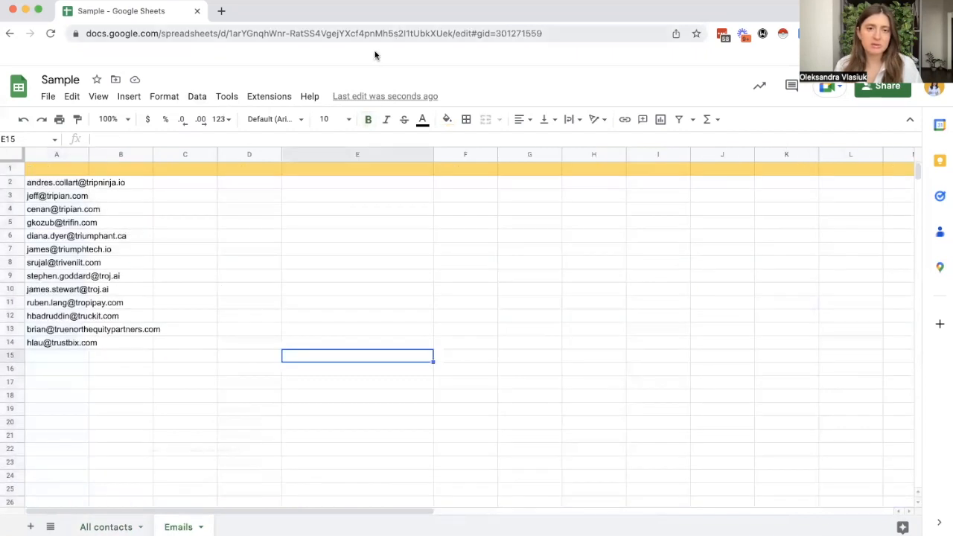
left_click(357, 154)
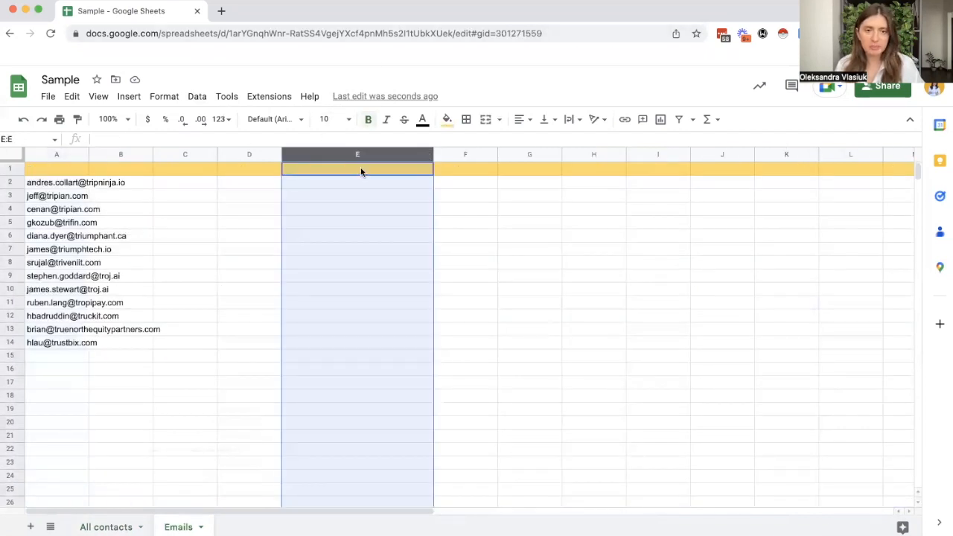
key("super+v")
Step: Split the job titles in column E into separate columns using Space as the separator
left_click(361, 152)
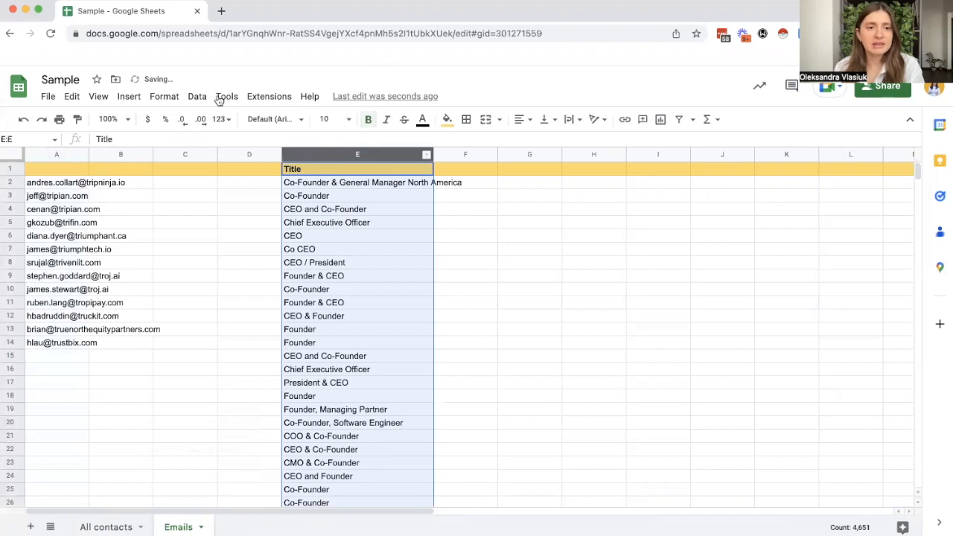
left_click(196, 96)
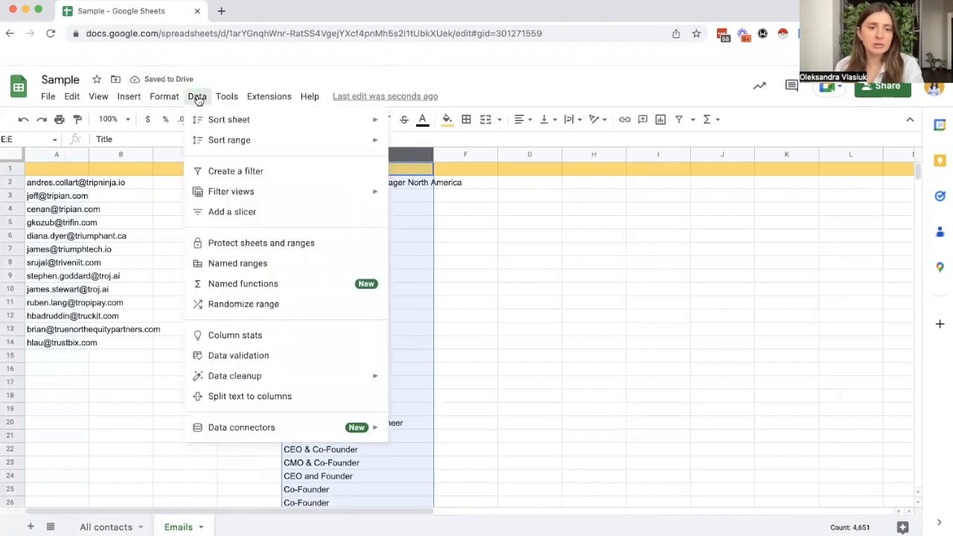
left_click(302, 397)
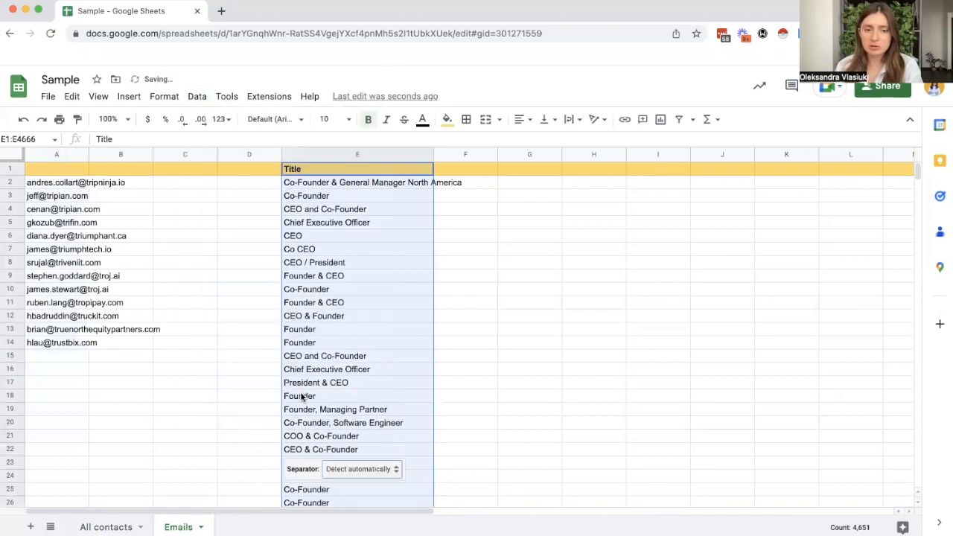
left_click(358, 469)
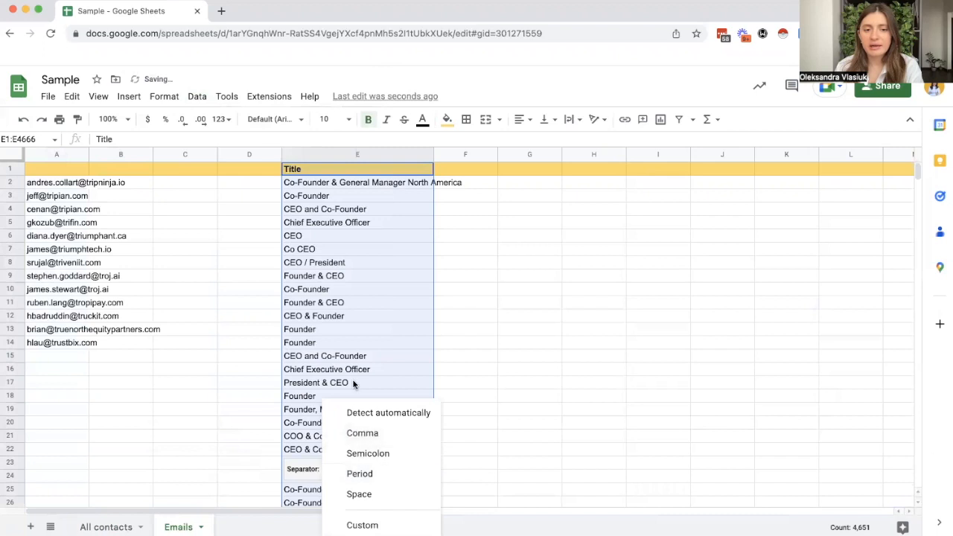
left_click(371, 494)
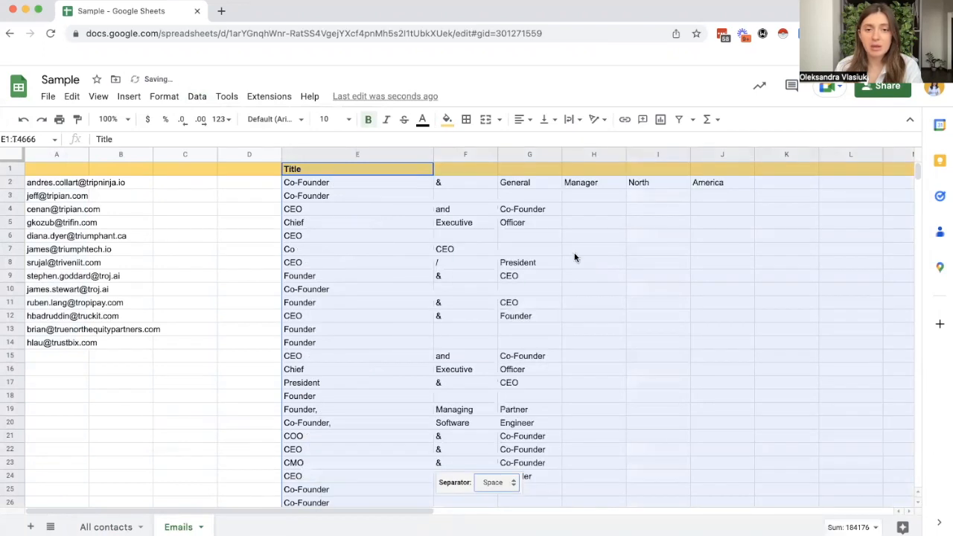
Step: Examine how the job titles in column E were divided across the neighbouring columns
scroll(375, 244, "down", 10)
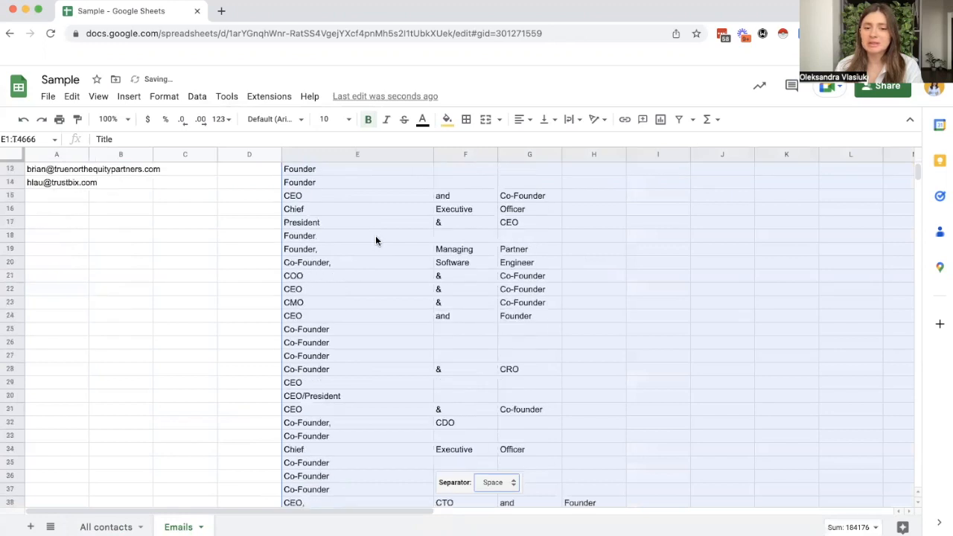
scroll(375, 240, "down", 9)
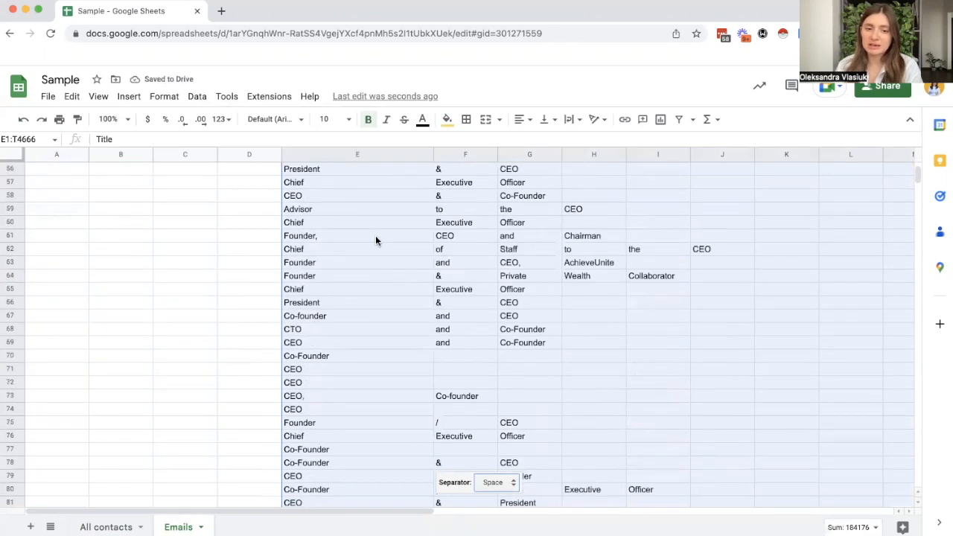
scroll(375, 240, "up", 3)
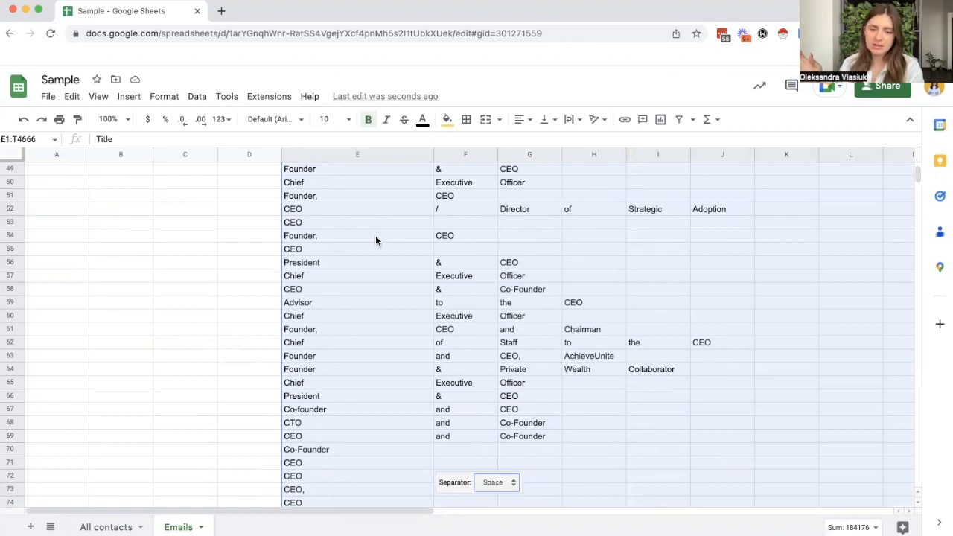
scroll(402, 242, "up", 15)
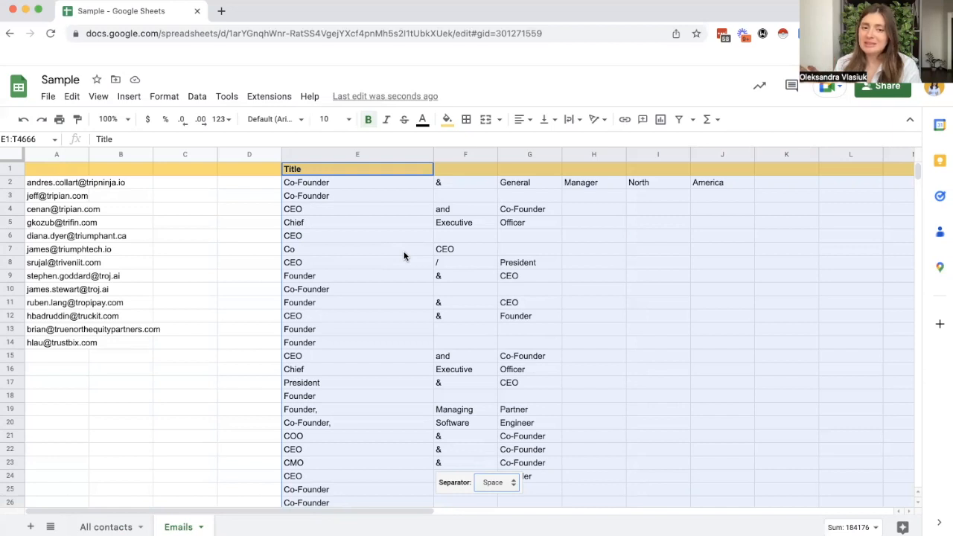
scroll(483, 263, "down", 8)
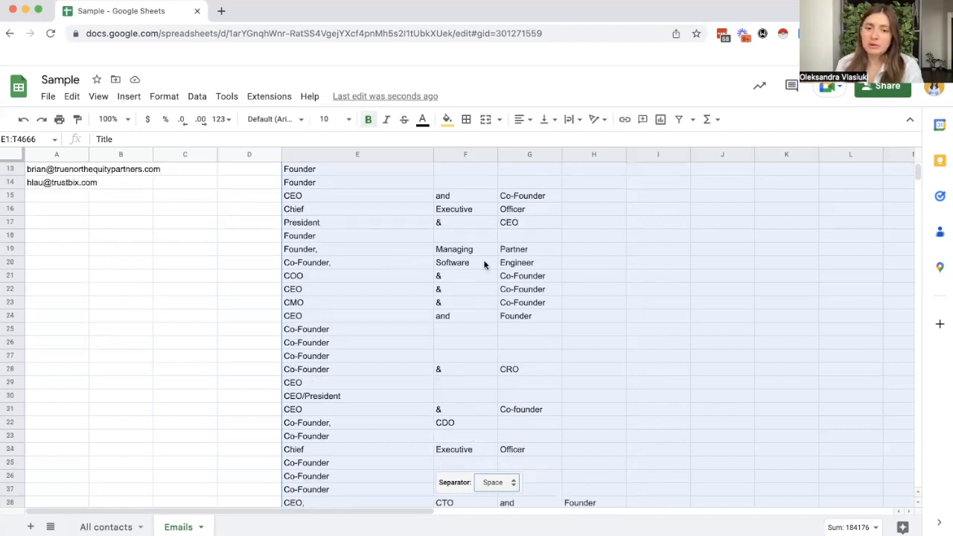
scroll(481, 276, "up", 8)
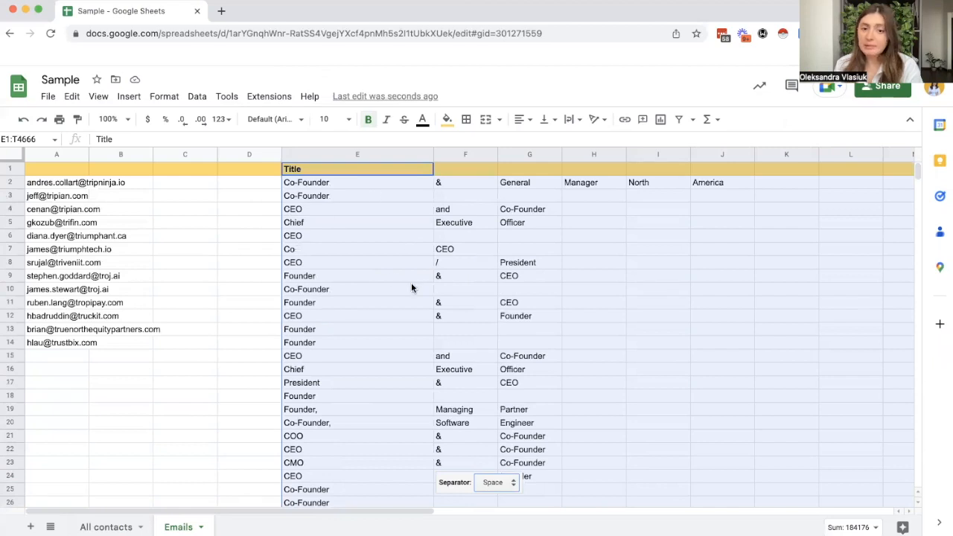
left_click(377, 153)
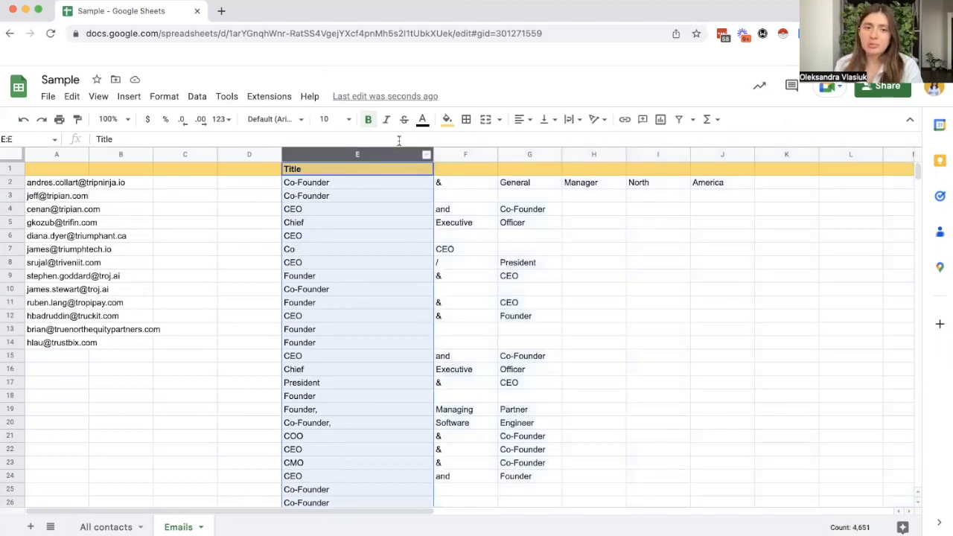
scroll(474, 254, "down", 2)
scroll(474, 254, "up", 2)
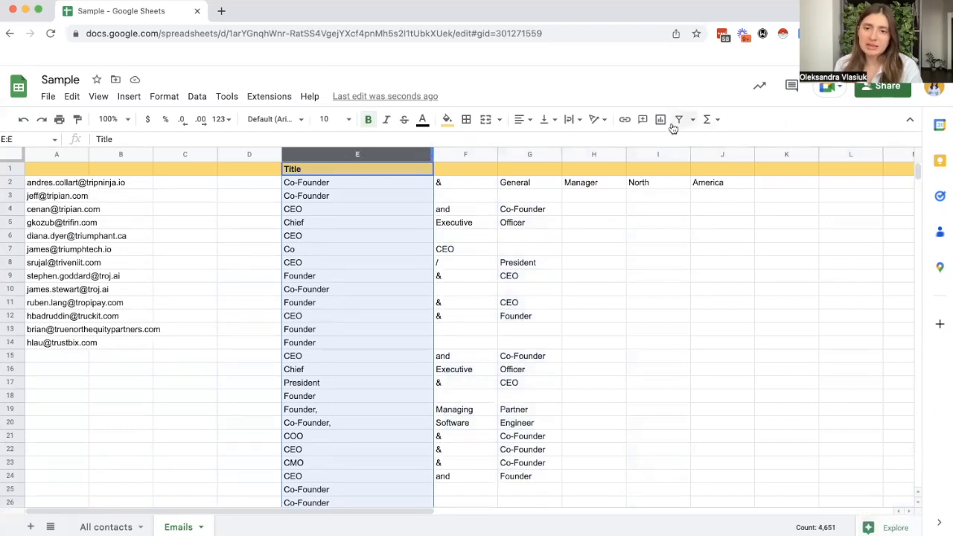
Step: Add a filter to header row 1, exclude blanks in column F, and look over the filtered rows
left_click(4, 170)
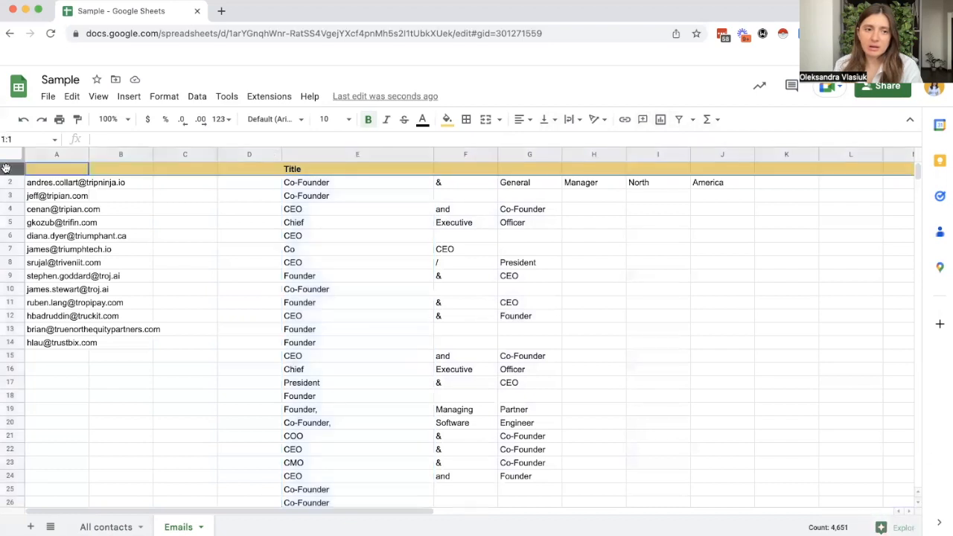
left_click(680, 121)
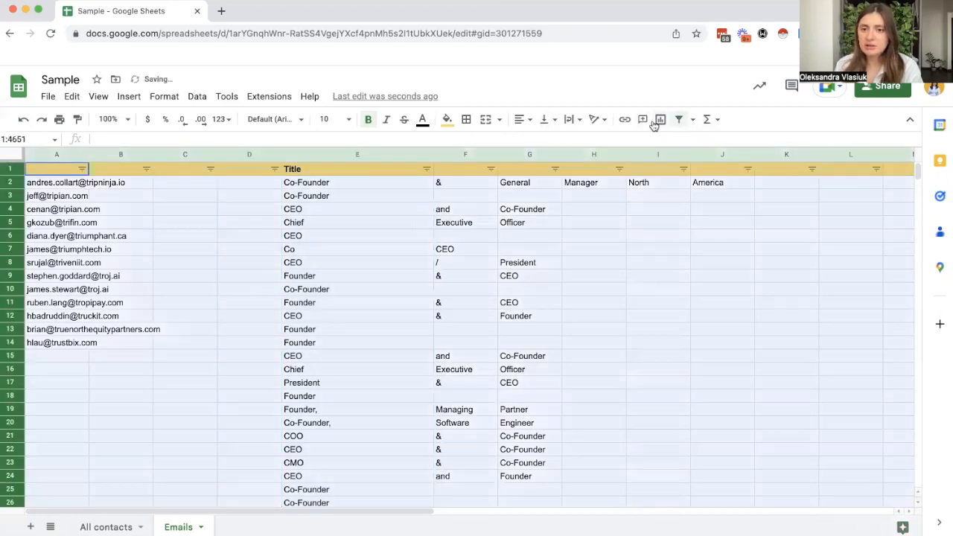
left_click(491, 169)
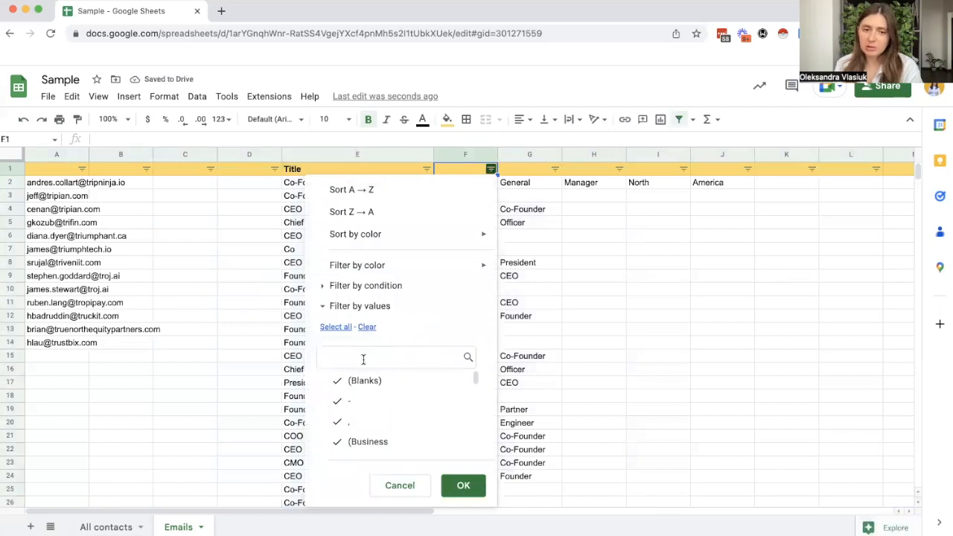
left_click(386, 388)
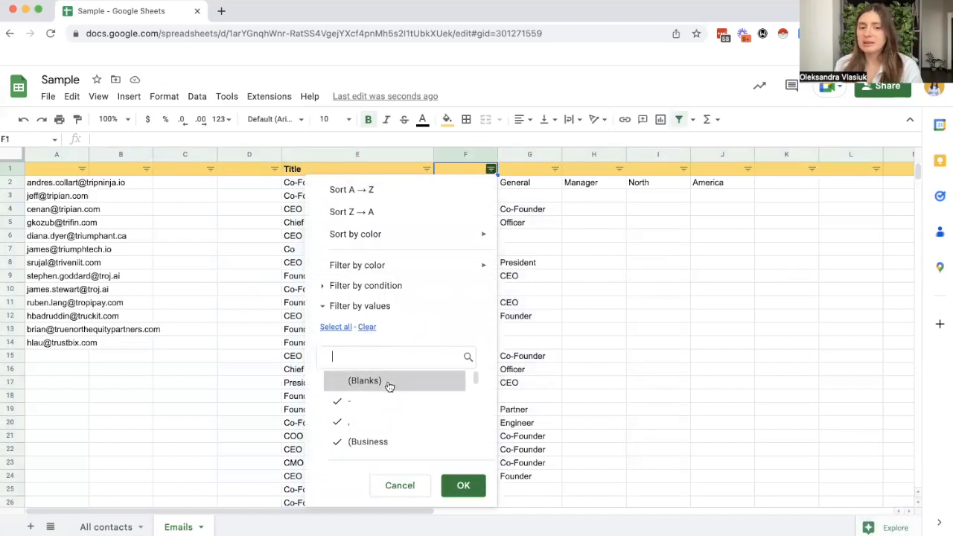
left_click(466, 486)
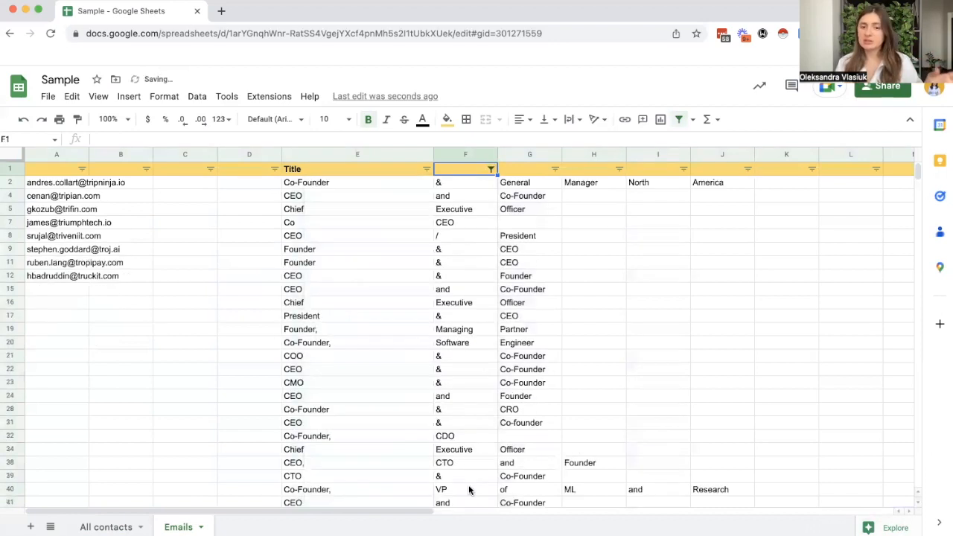
scroll(487, 249, "down", 10)
scroll(487, 249, "up", 10)
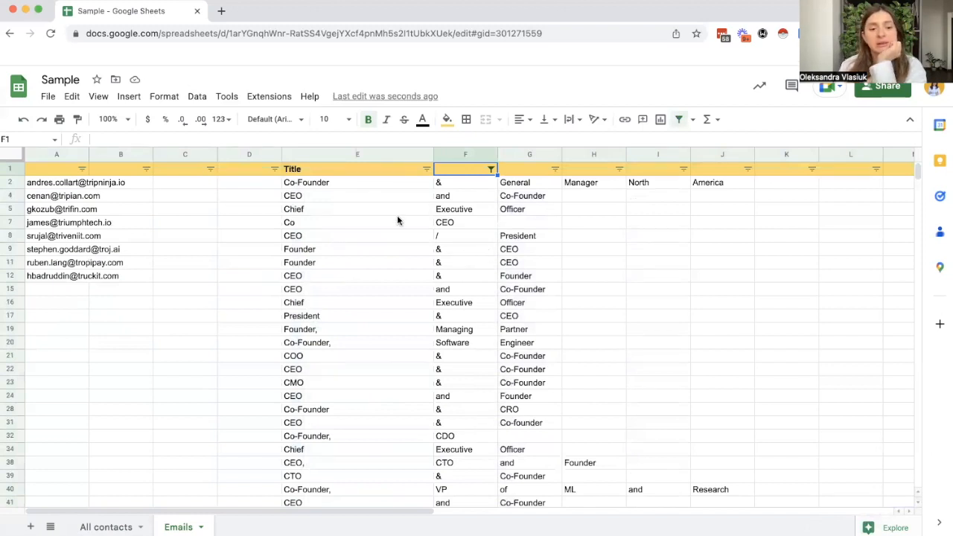
Step: Remove the filter from the Emails sheet
left_click(198, 98)
left_click(571, 360)
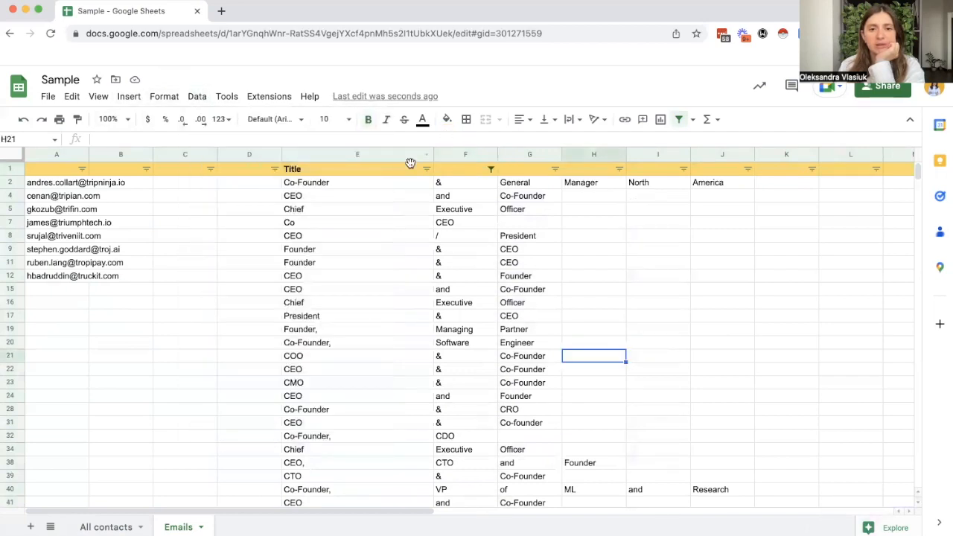
left_click(678, 119)
Step: Start Split text to columns on column E, look over the separator options, and dismiss them
left_click(374, 153)
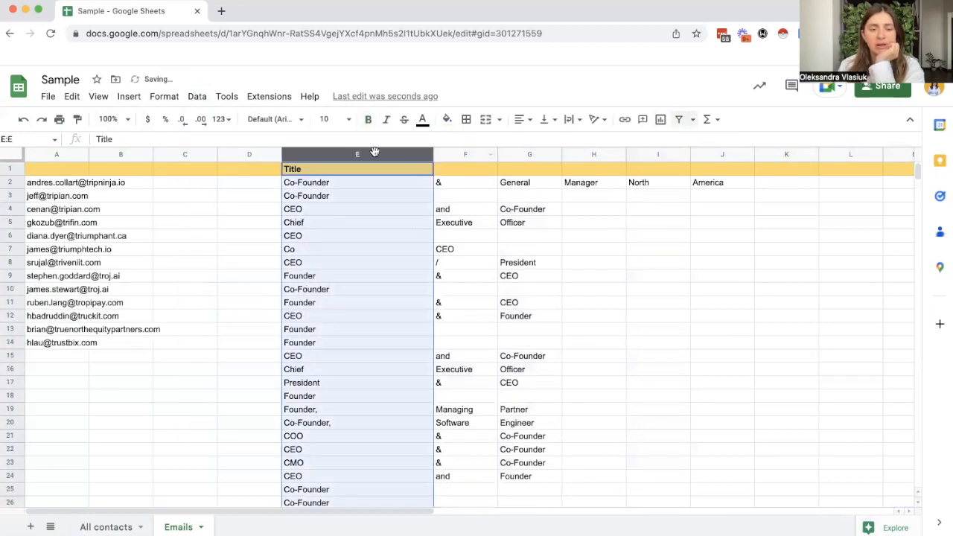
left_click(197, 96)
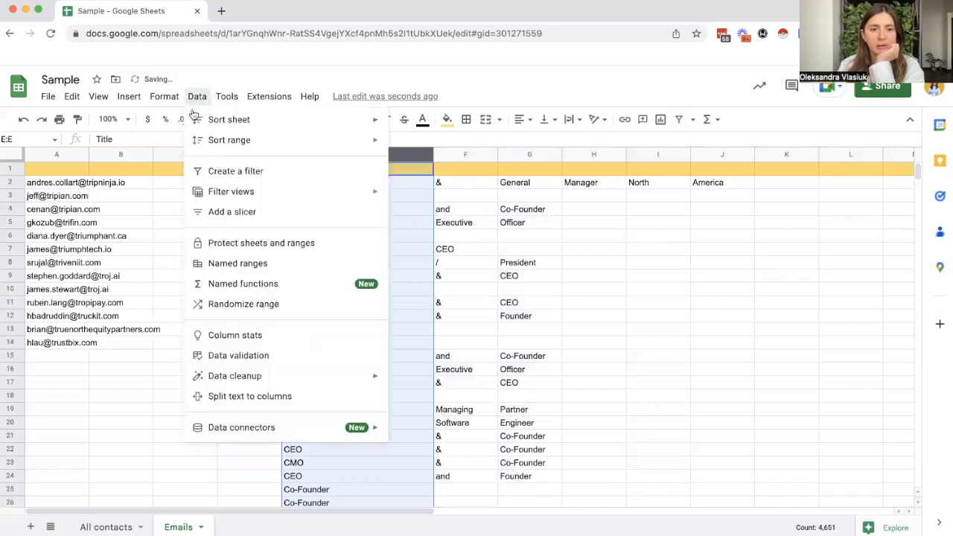
left_click(275, 398)
left_click(526, 483)
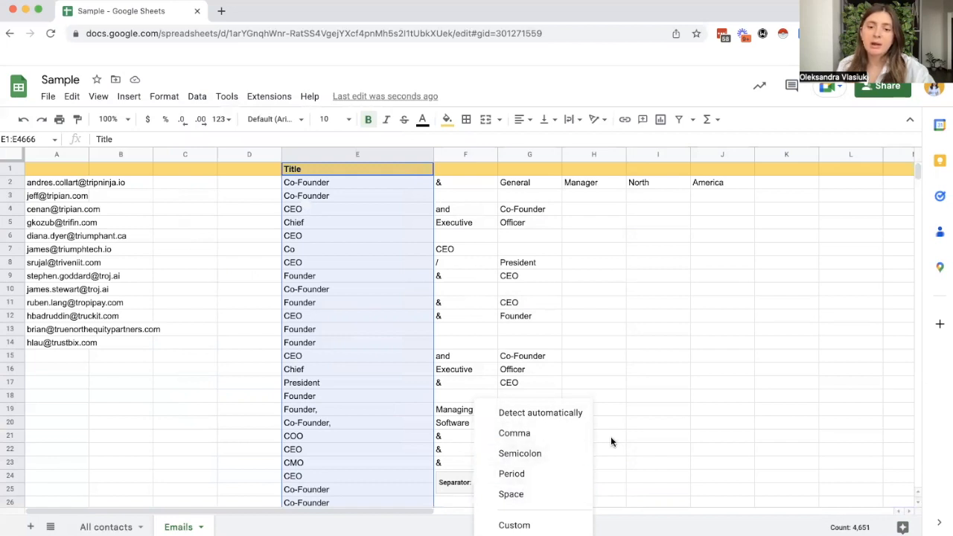
left_click(659, 406)
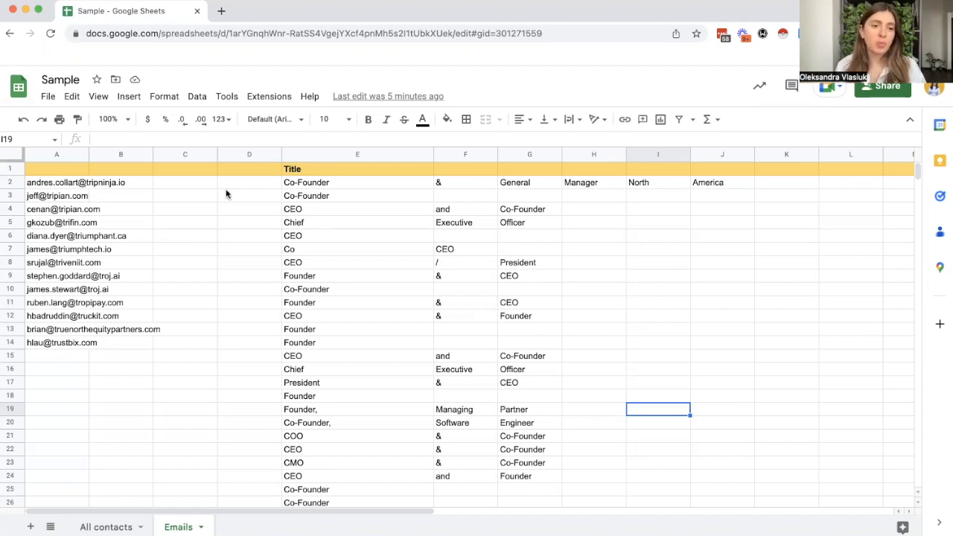
Step: Split the email addresses in column A at the custom separator "@" and select the domains in B2:B14
left_click(55, 156)
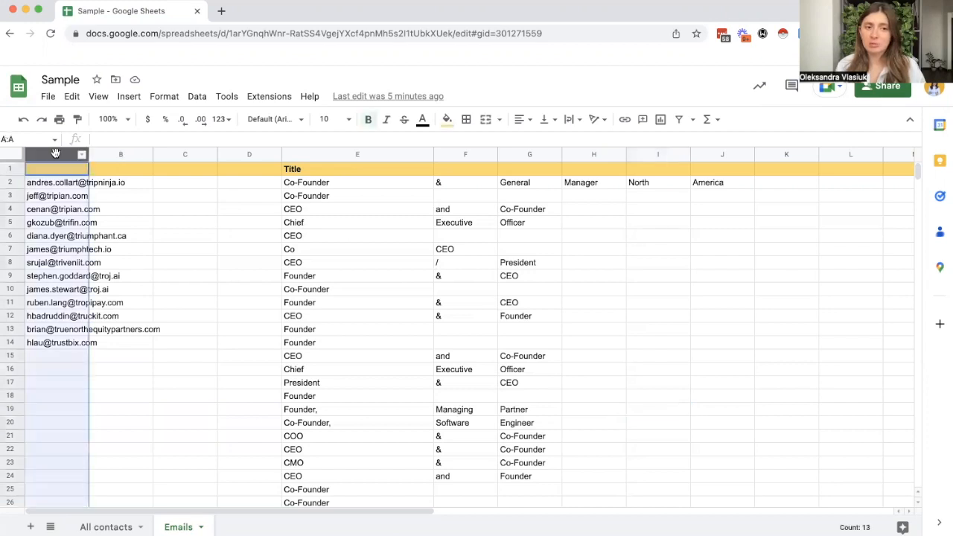
left_click(197, 99)
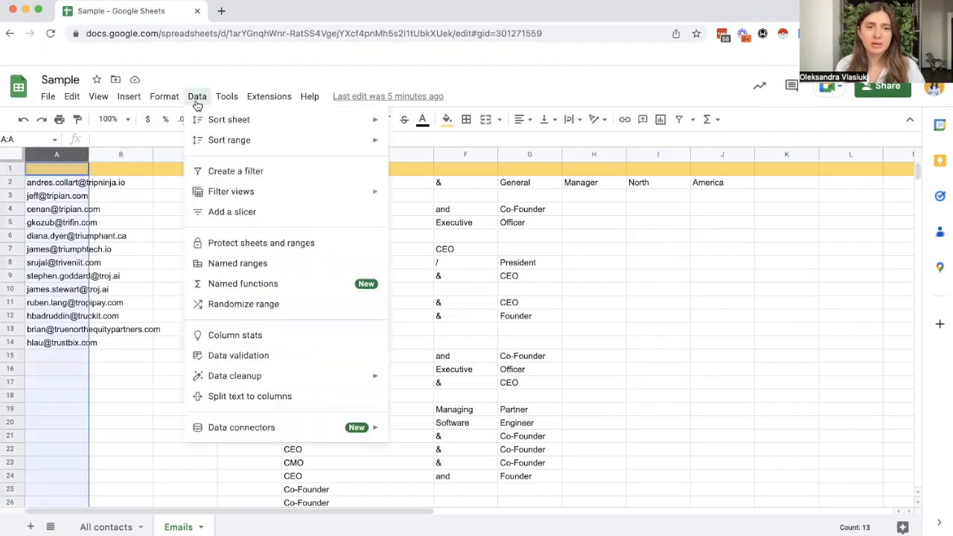
left_click(268, 397)
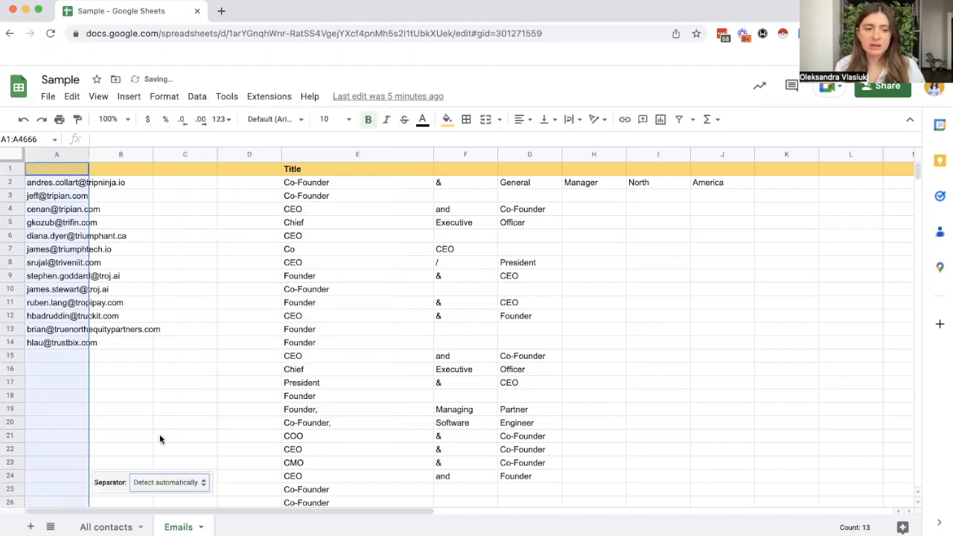
left_click(156, 483)
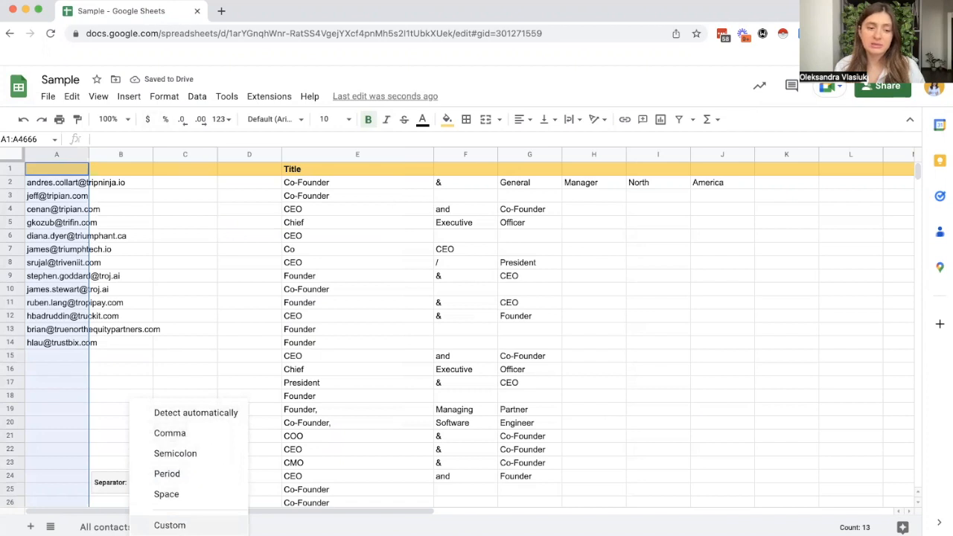
left_click(170, 525)
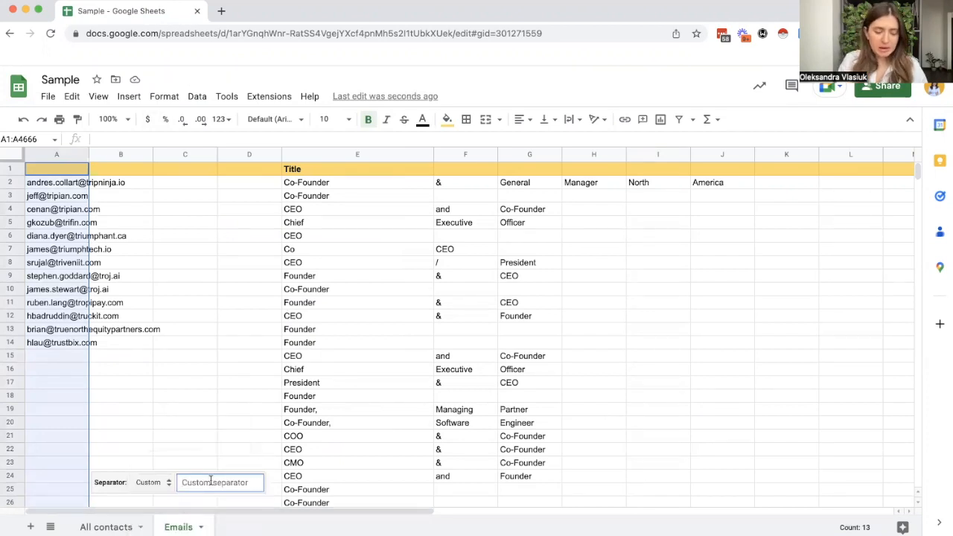
type("@")
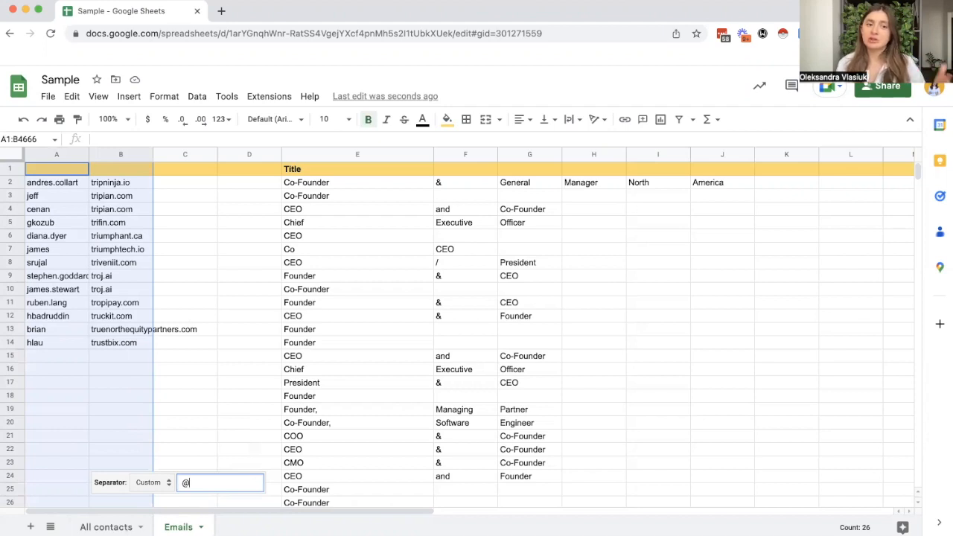
left_click(202, 320)
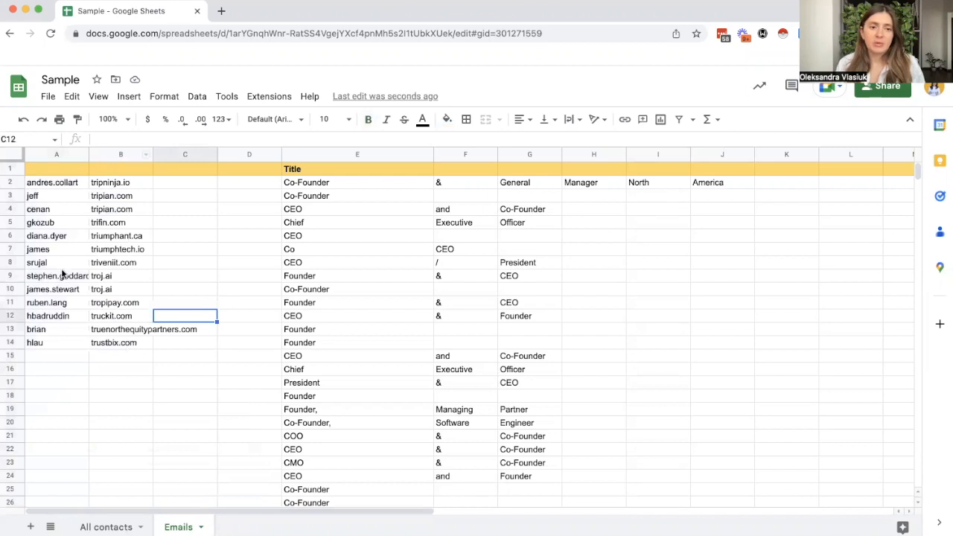
left_click_drag(111, 184, 125, 345)
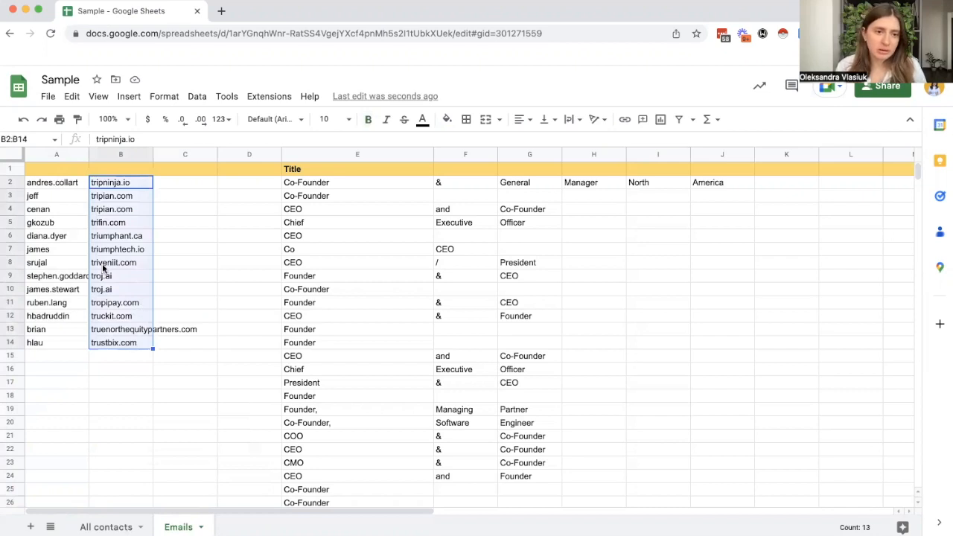
left_click(137, 275)
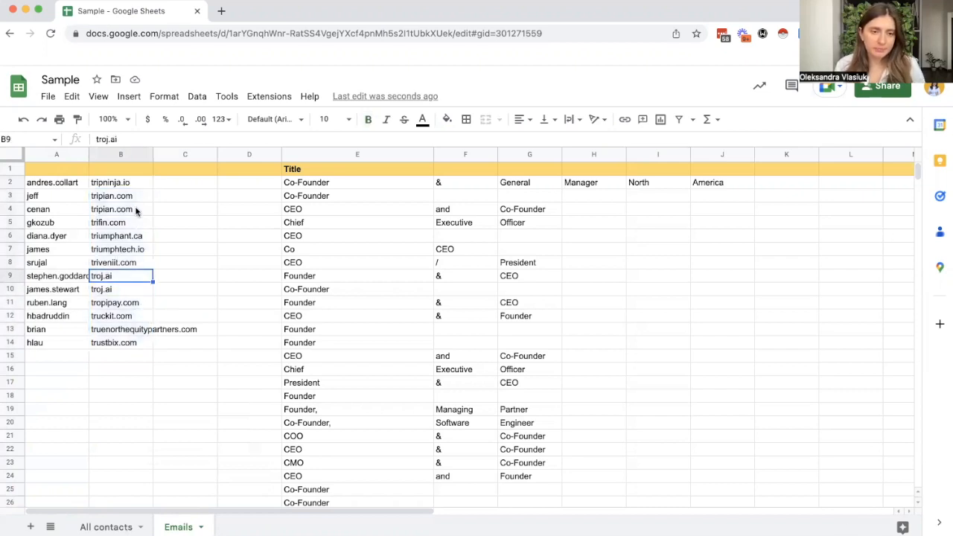
left_click(127, 184)
left_click(127, 212)
left_click(123, 248)
left_click(127, 275)
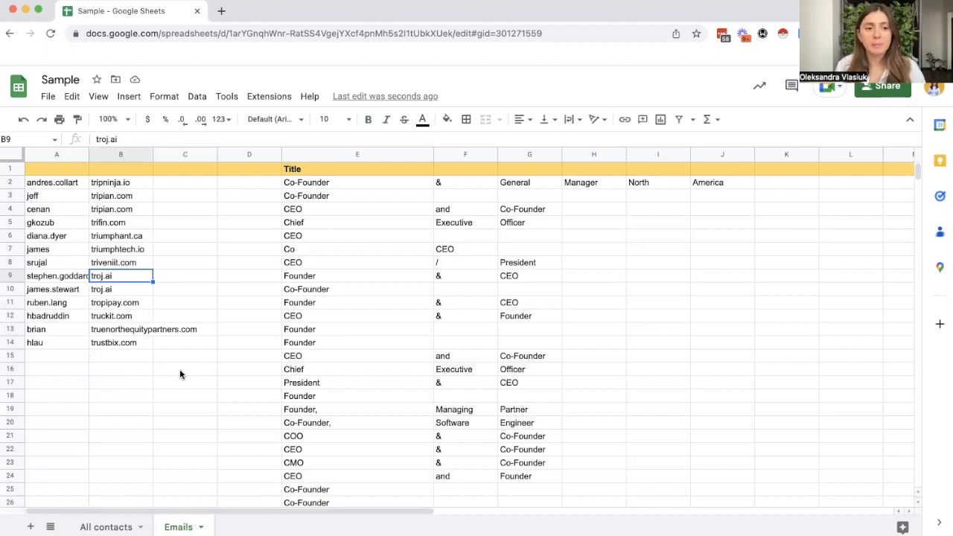
left_click(744, 373)
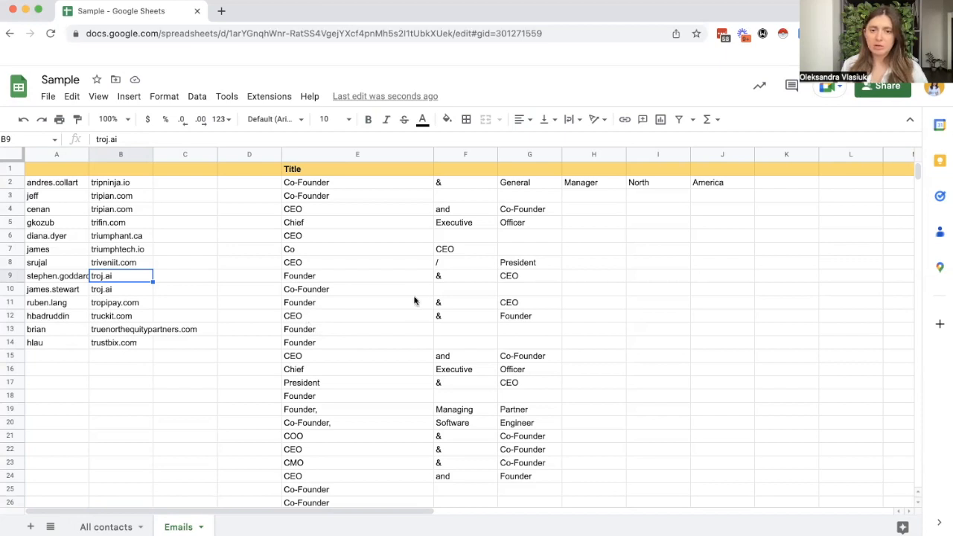
Step: Bold the "Chief" title in E5 and set the font size of the "Co-Founder" title in E10 to 12
left_click(310, 221)
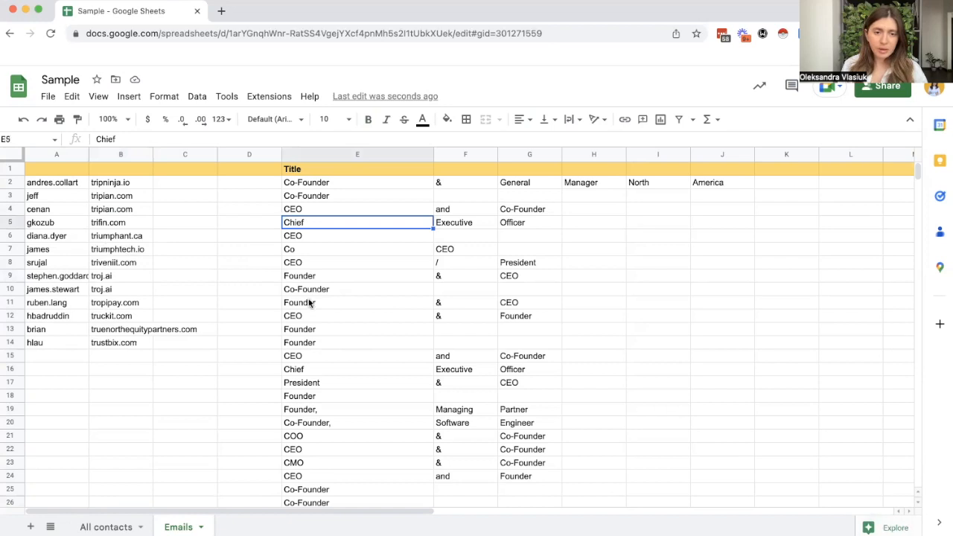
key("ctrl+b")
left_click(358, 291)
left_click(340, 119)
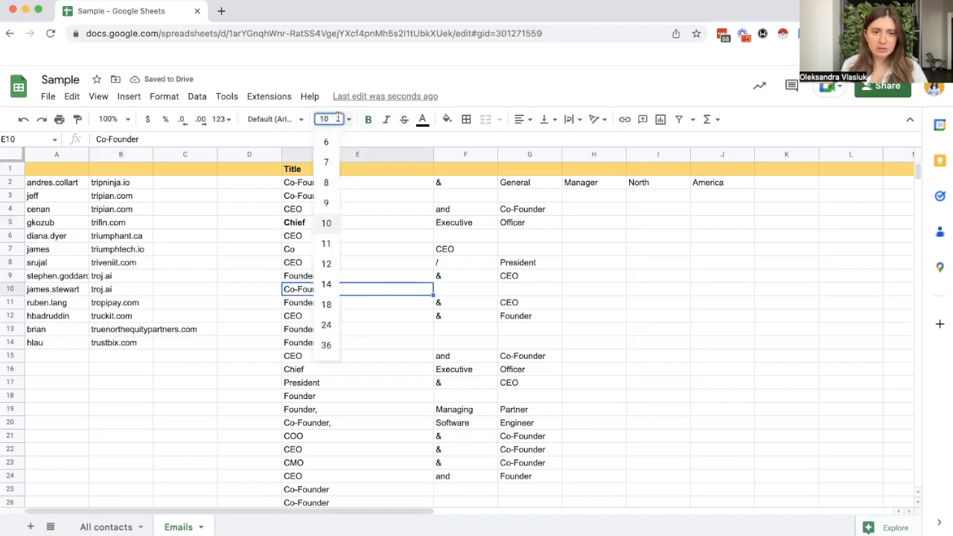
left_click(327, 265)
left_click(417, 393)
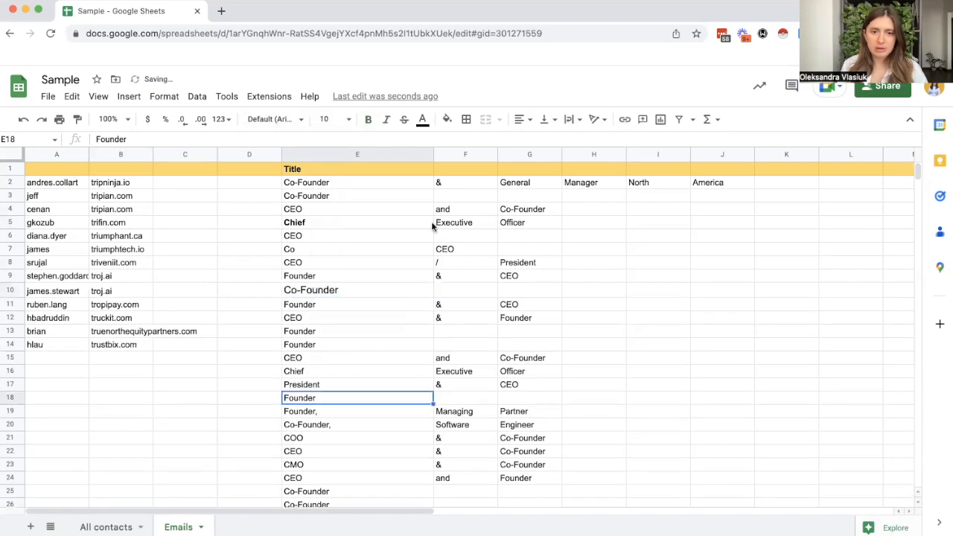
Step: Fill cell F20, containing "Software", with a light orange color
left_click(463, 424)
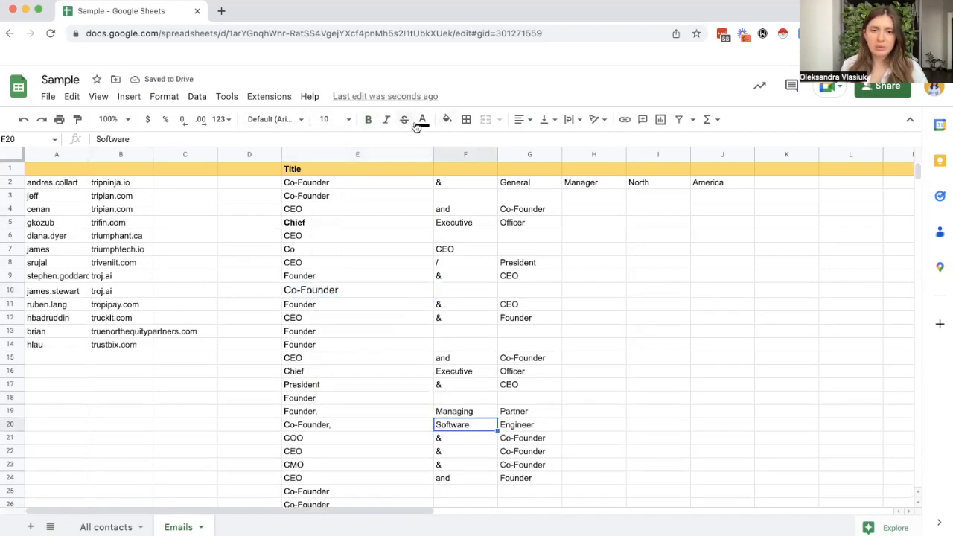
left_click(447, 119)
left_click(483, 200)
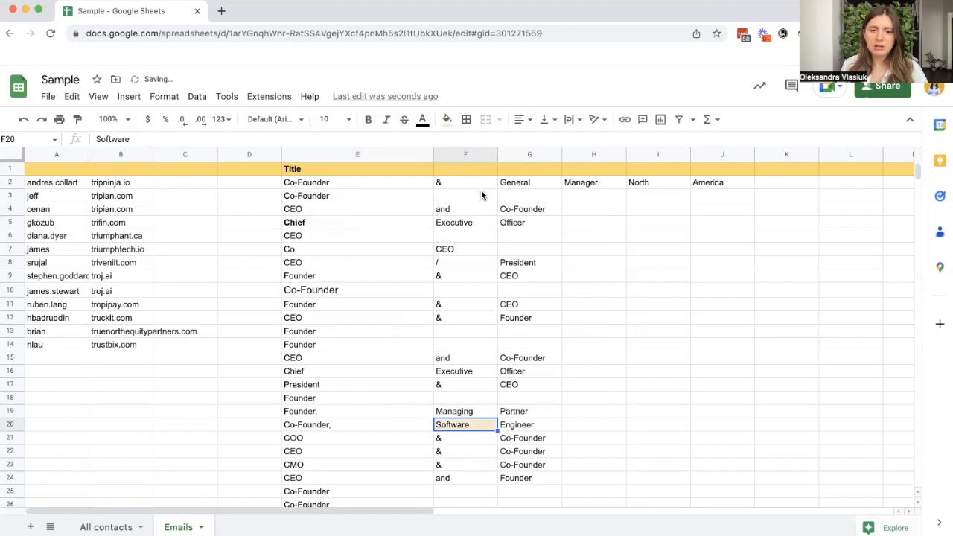
Step: Italicize the title in E14 and the titles in E16:E22
scroll(362, 307, "down", 1)
left_click(317, 304)
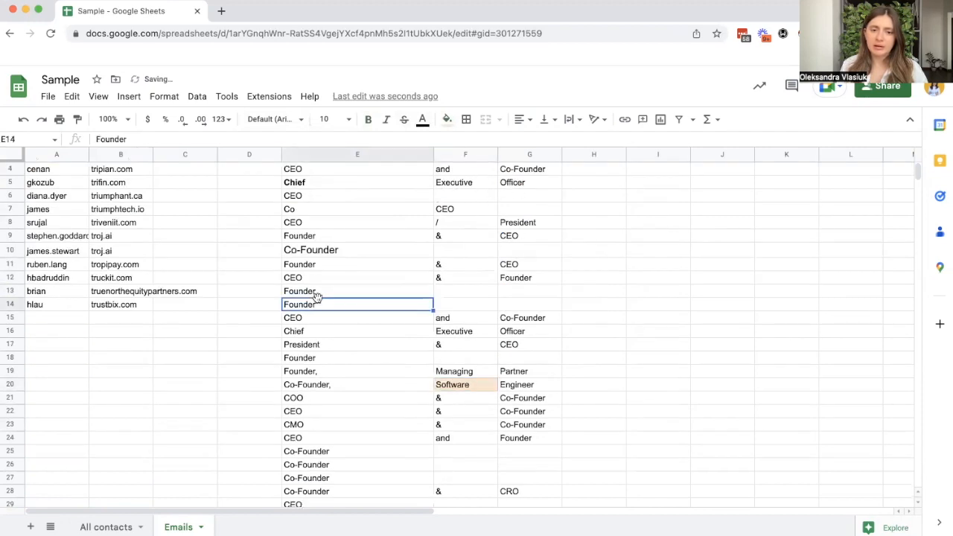
scroll(346, 262, "up", 1)
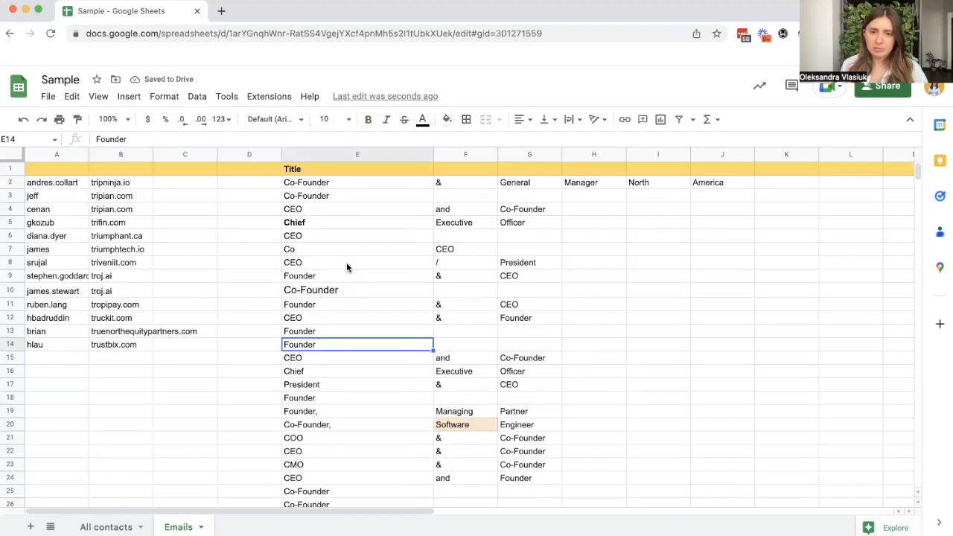
left_click(386, 120)
left_click_drag(356, 371, 354, 454)
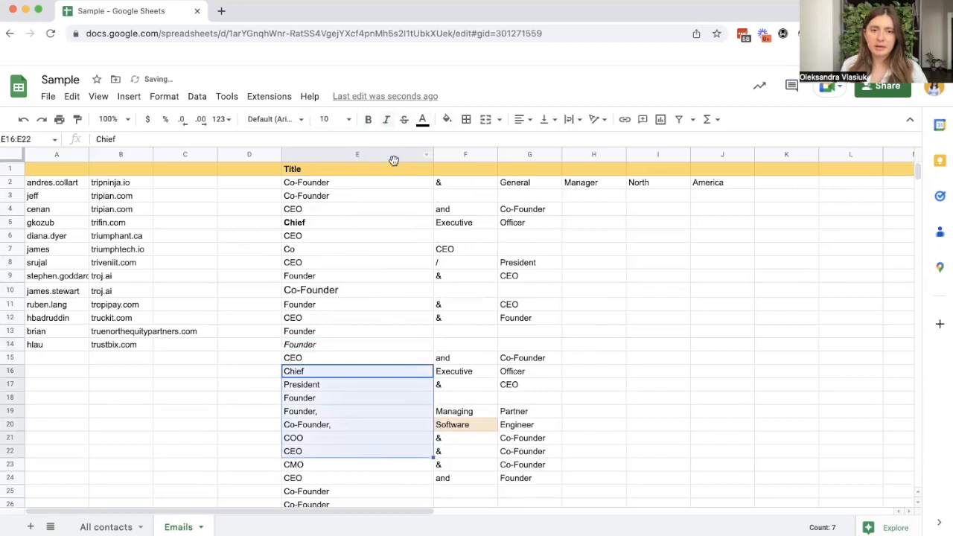
left_click(386, 120)
left_click(514, 347)
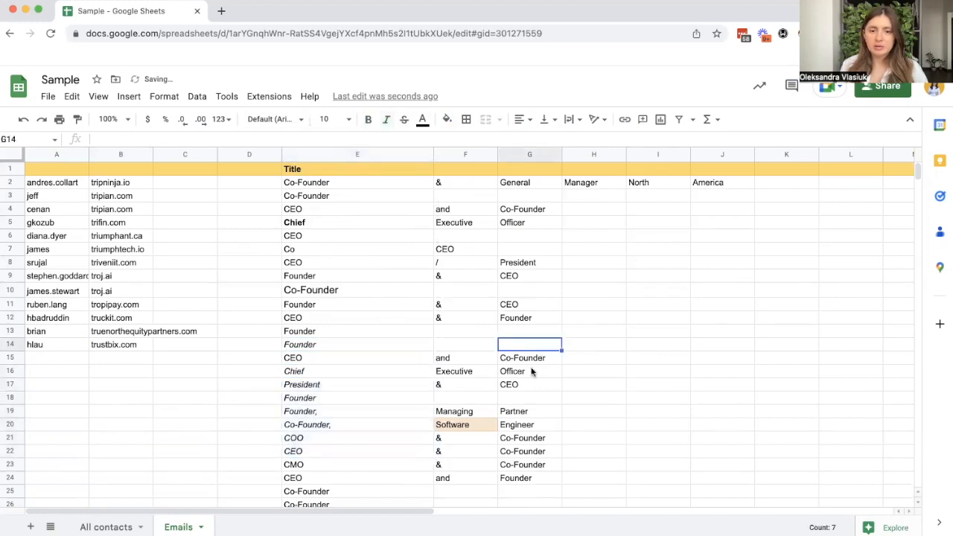
Step: Clear the formatting of the entire Emails sheet
left_click(13, 154)
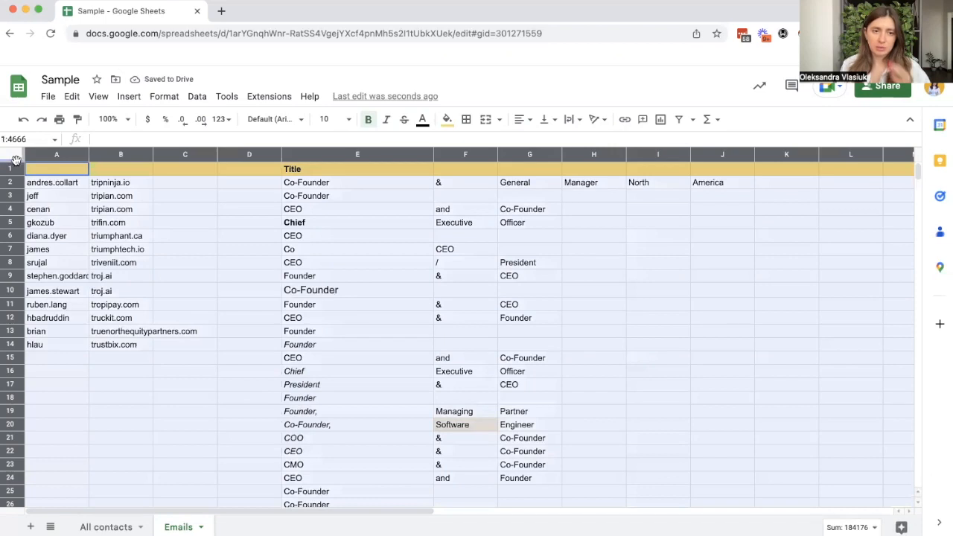
left_click(197, 97)
mouse_move(269, 97)
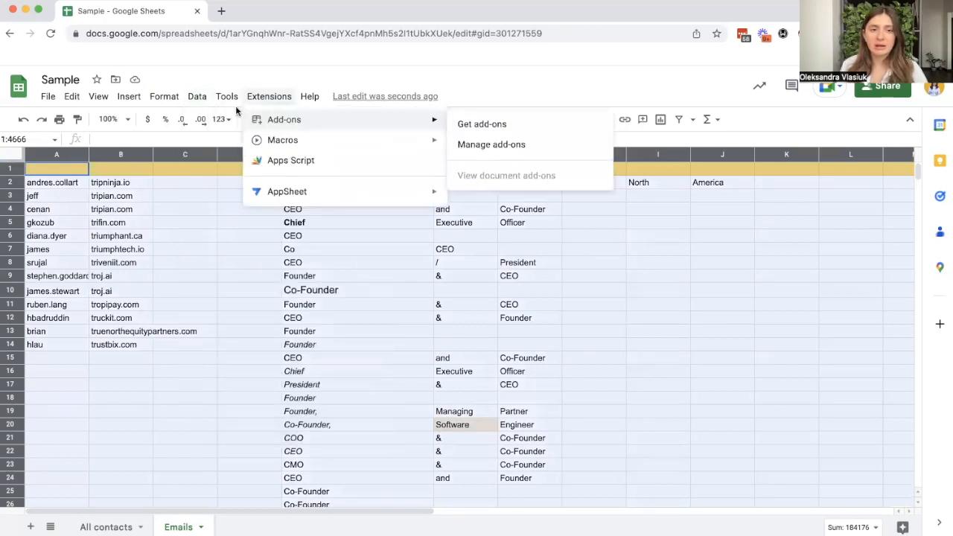
mouse_move(197, 97)
mouse_move(246, 374)
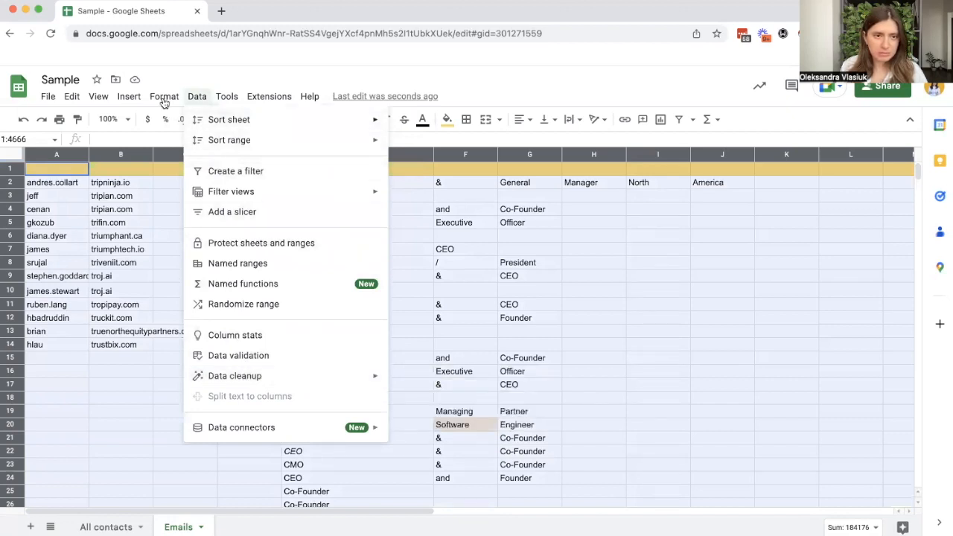
mouse_move(162, 98)
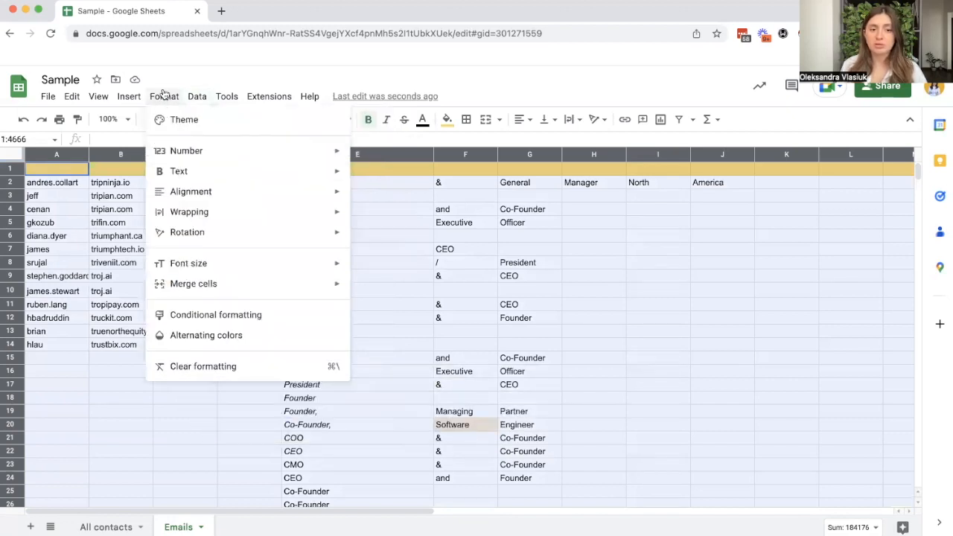
left_click(203, 366)
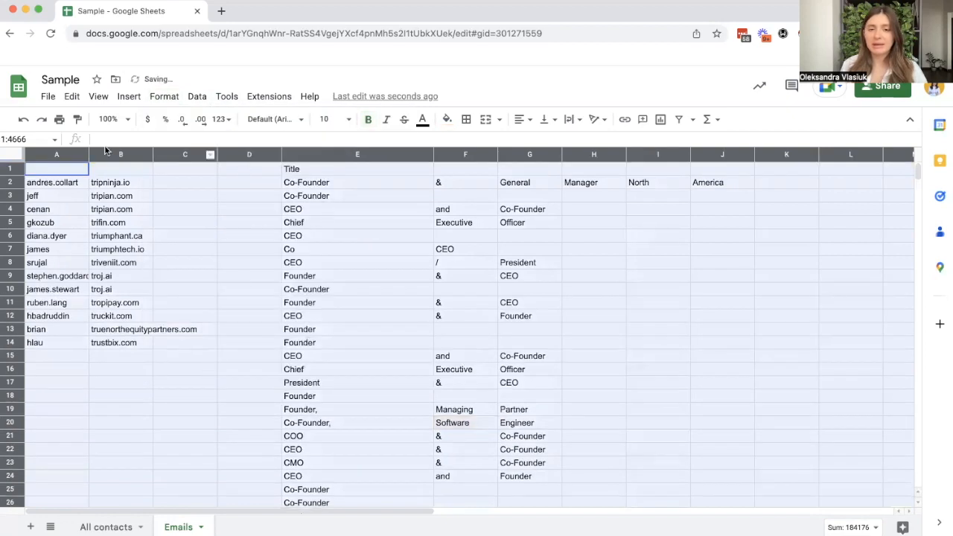
scroll(304, 327, "down", 1)
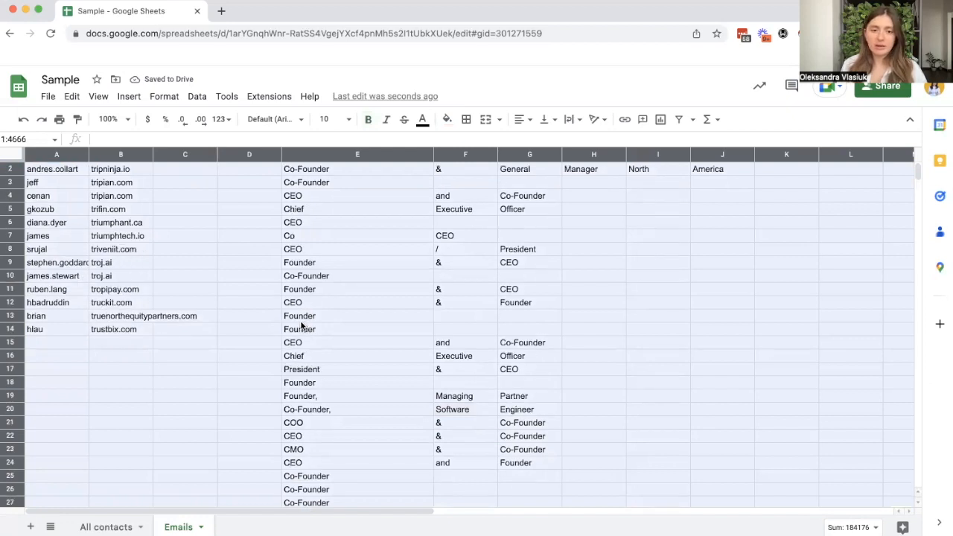
scroll(302, 325, "up", 1)
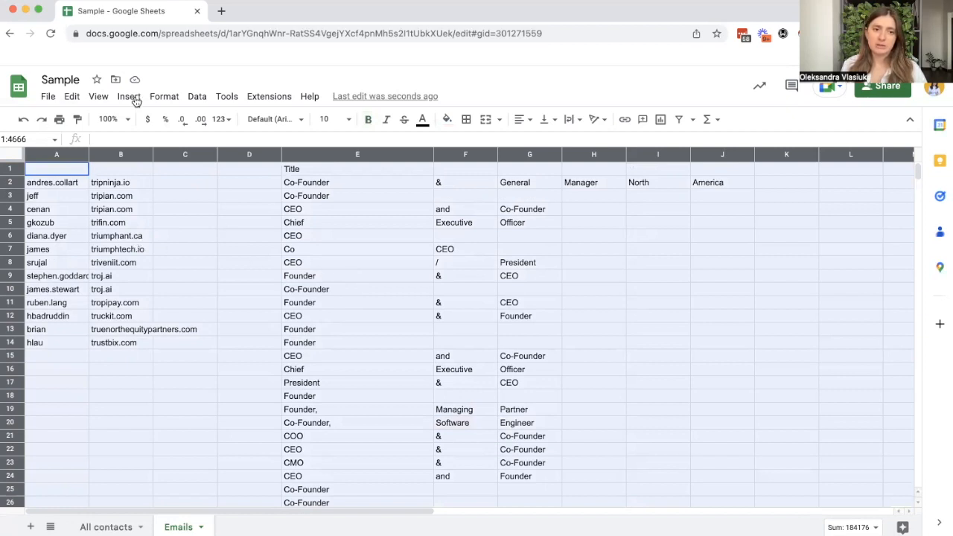
Step: Make the header row 1 of the Emails sheet bold
left_click(8, 169)
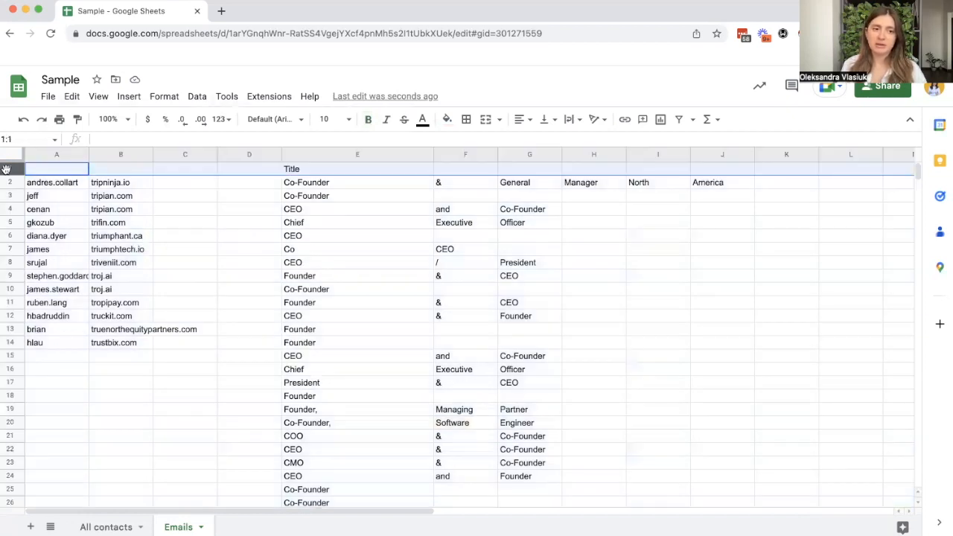
left_click(367, 119)
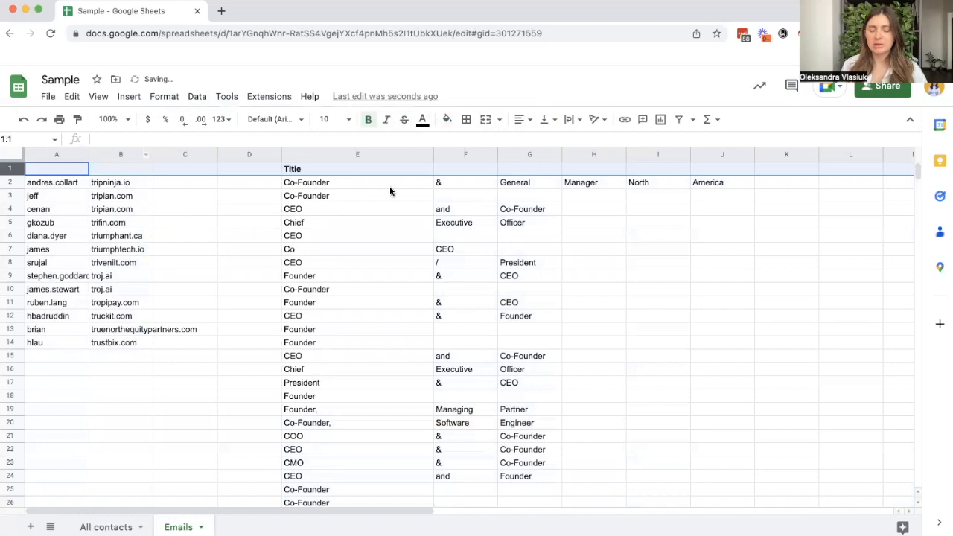
scroll(255, 309, "down", 1)
scroll(254, 301, "up", 1)
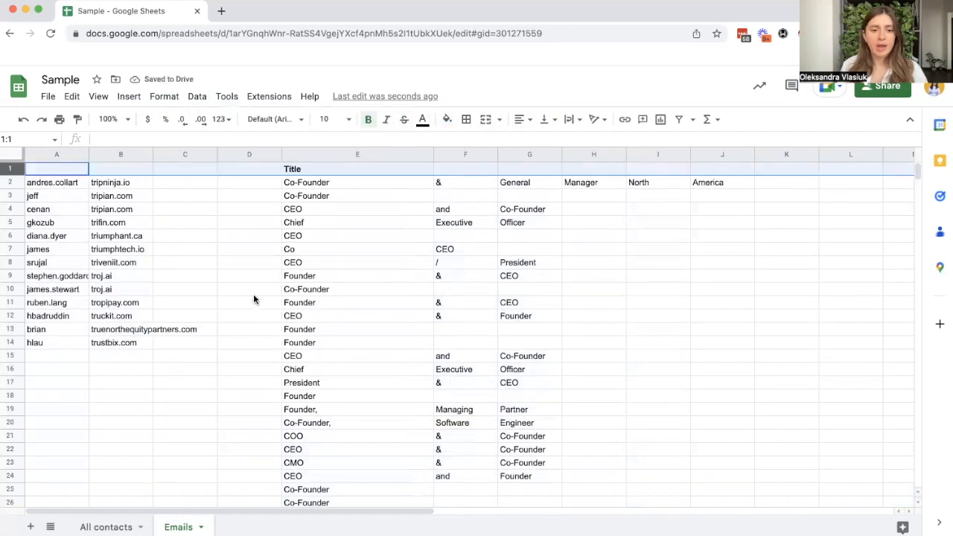